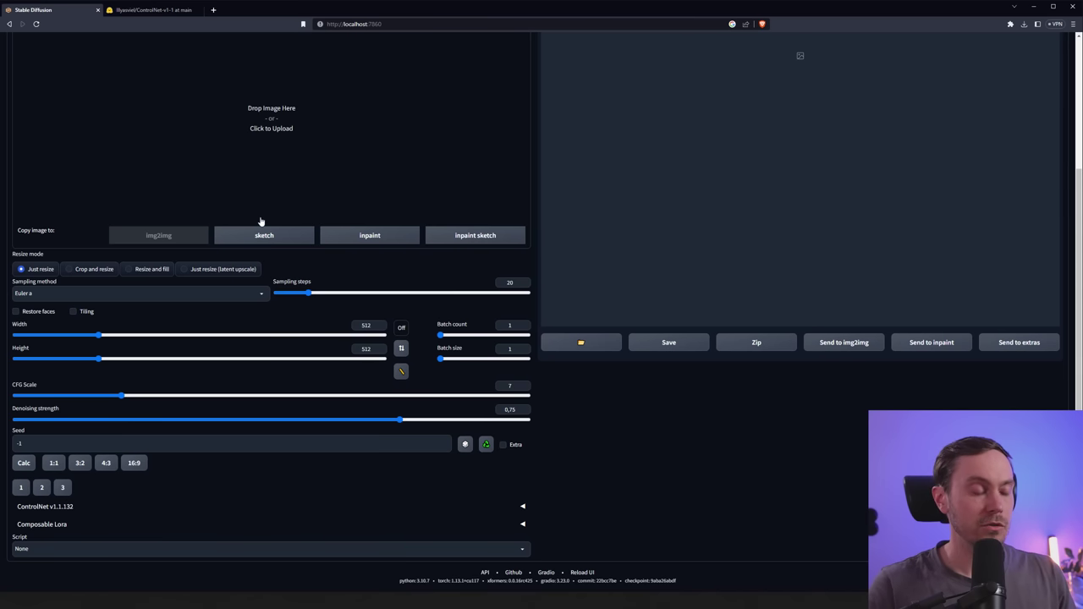
Switch to the PNG Info page and move the Photos viewer with the old-man portrait aside.
scroll(327, 197, up, 2)
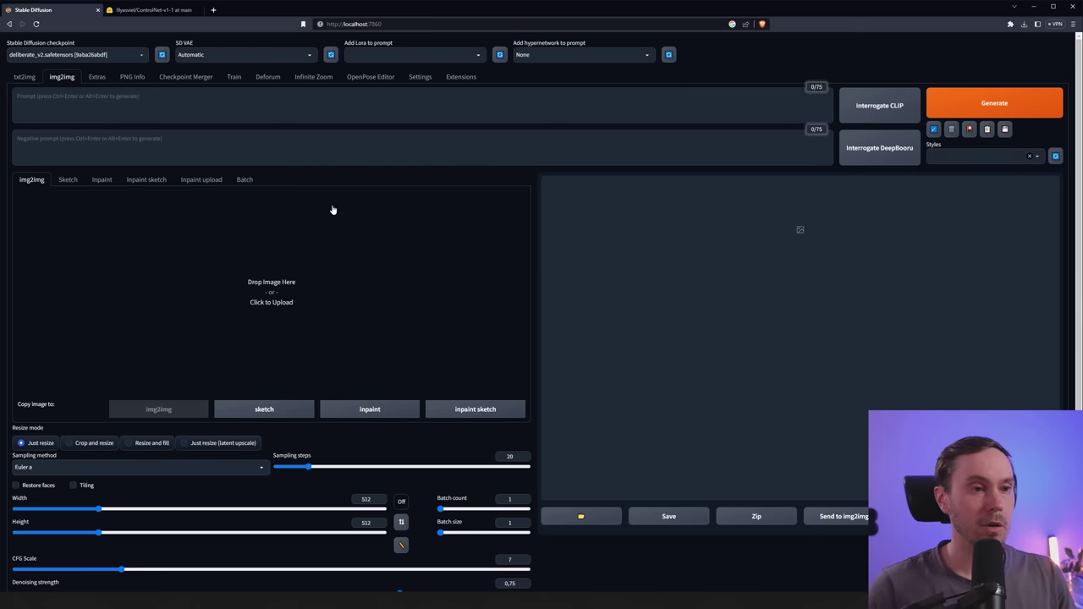
click(133, 76)
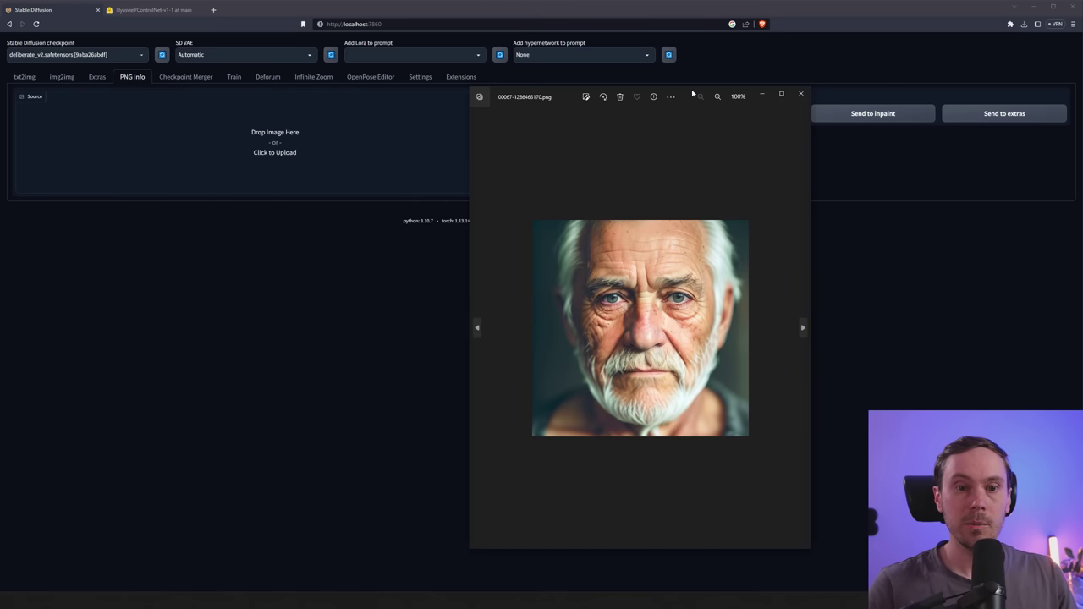
drag(689, 95, 511, 74)
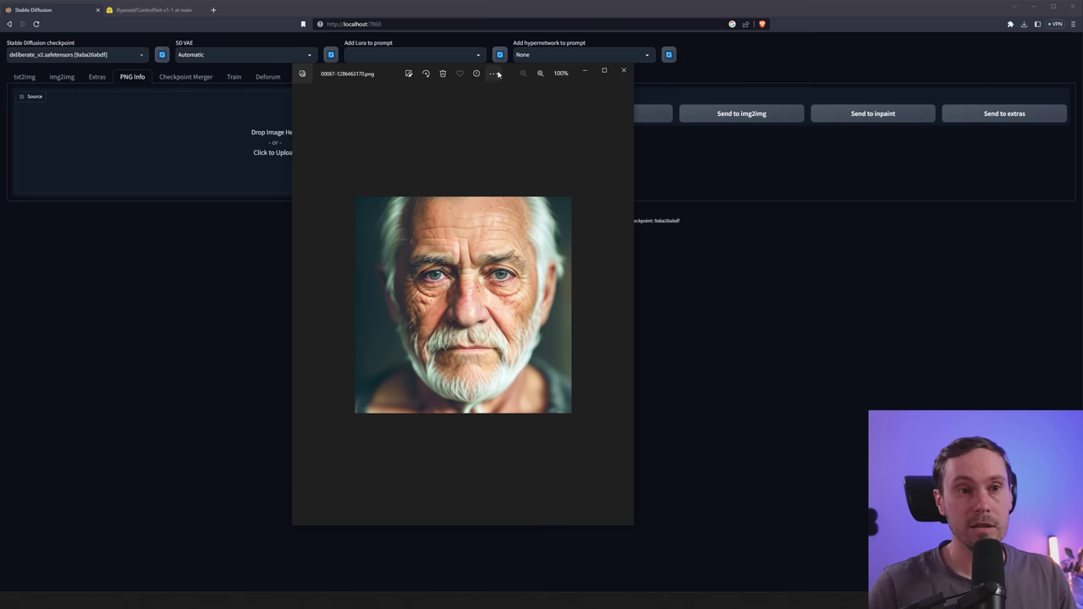
drag(510, 71, 0, 51)
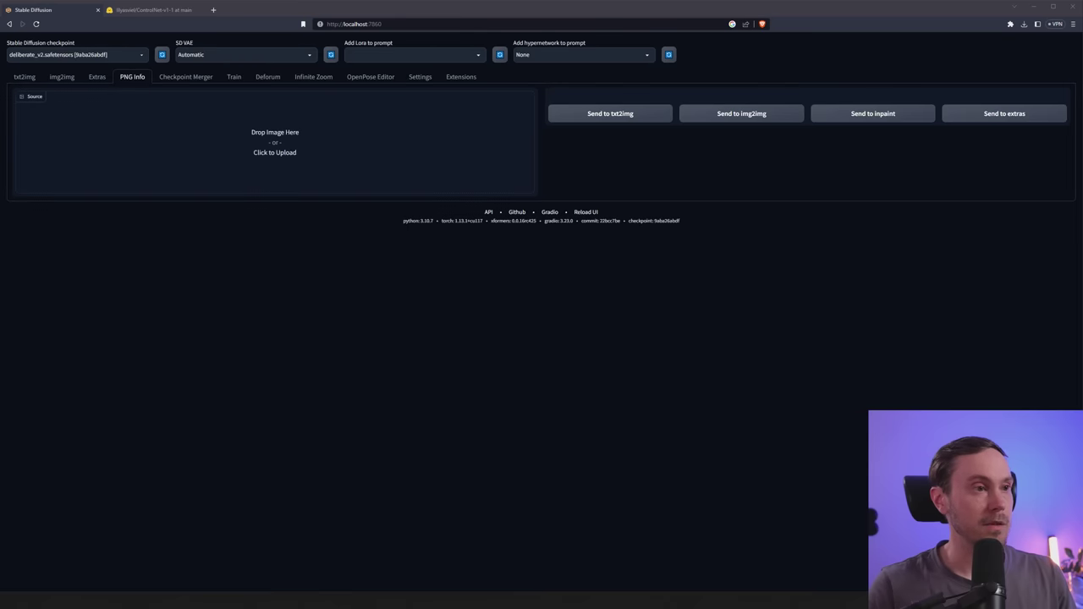
Find Ultimate SD Upscale marked Installed in Extensions, check the Installed list, then return to img2img.
click(281, 8)
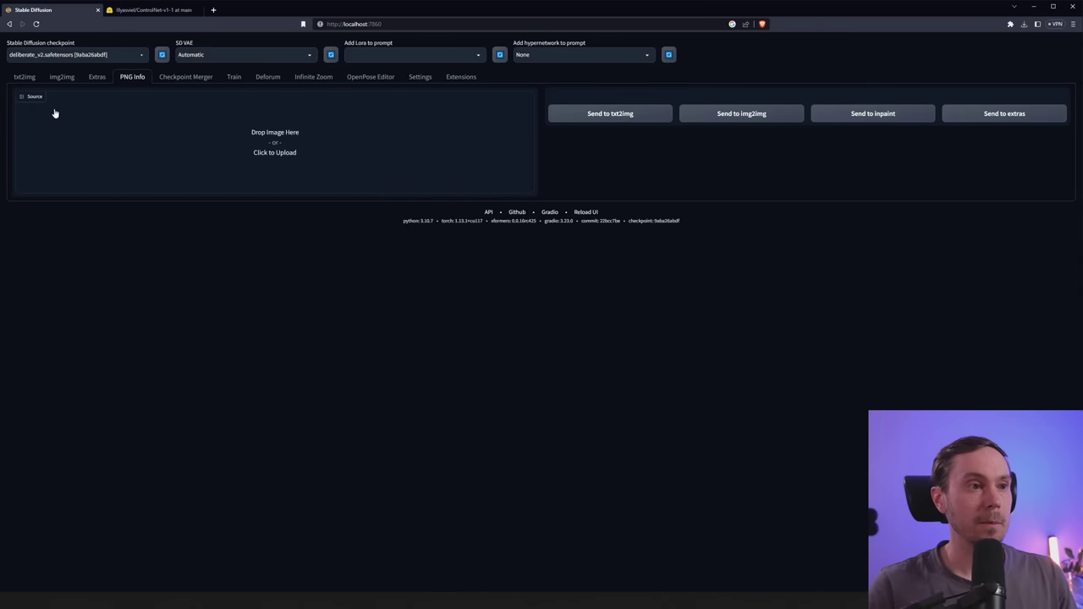
click(462, 77)
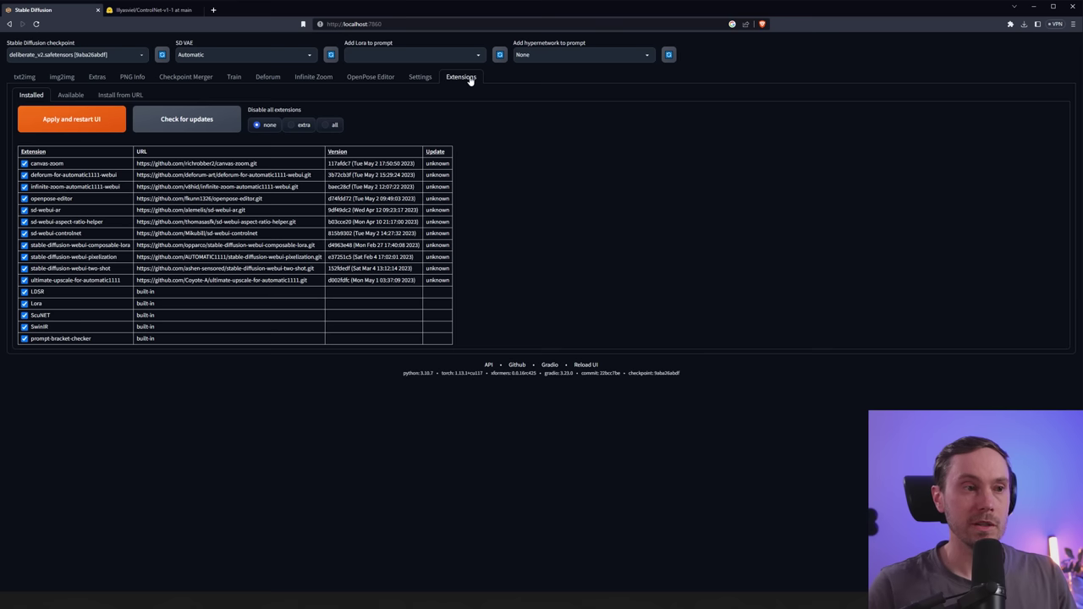
click(71, 95)
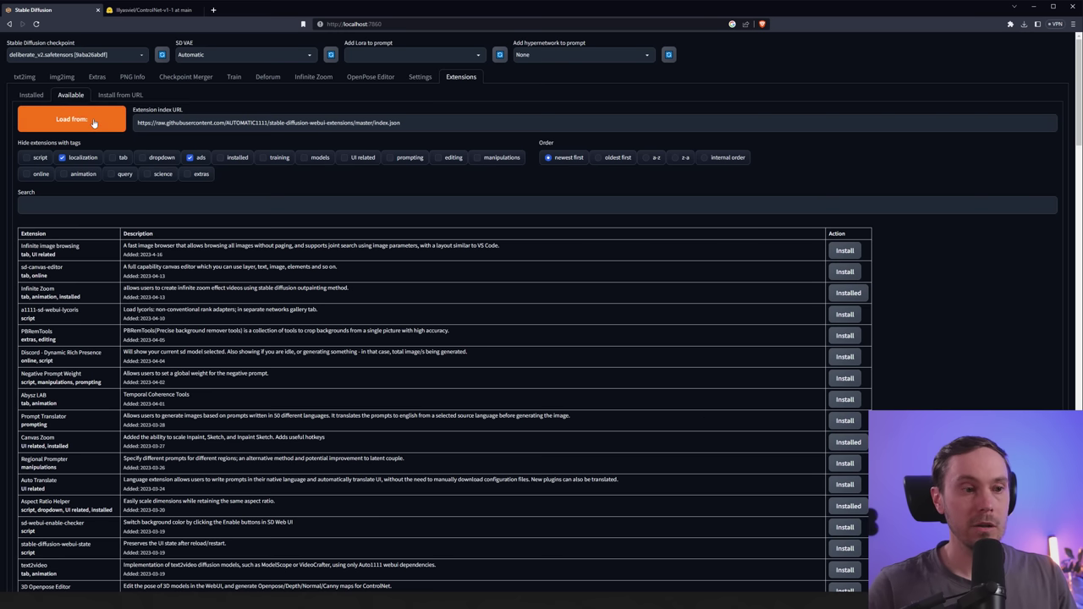
key(ctrl+f)
key(Return)
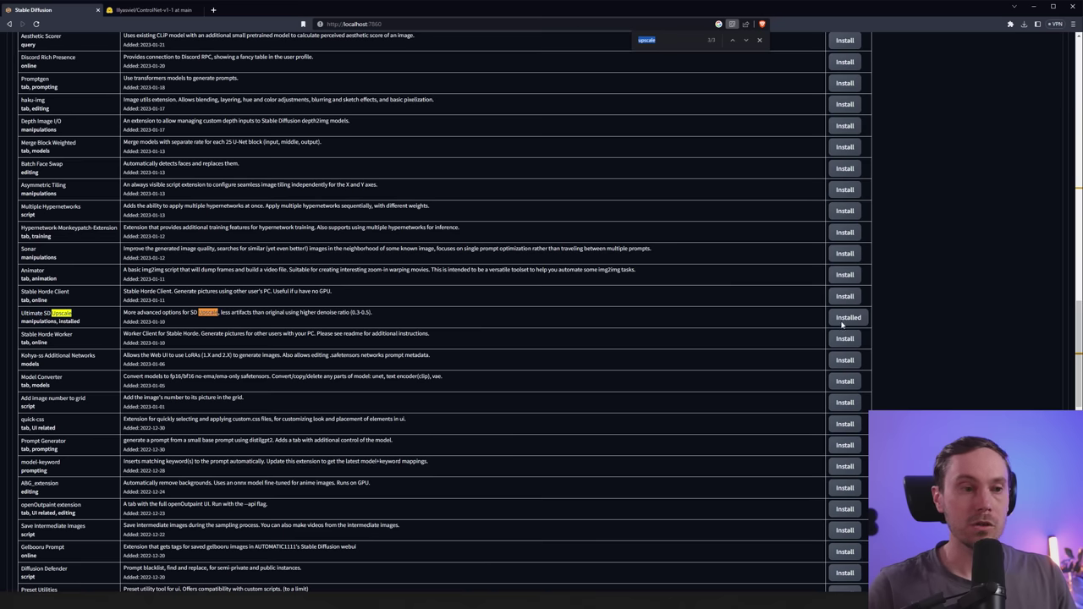
scroll(855, 320, up, 20)
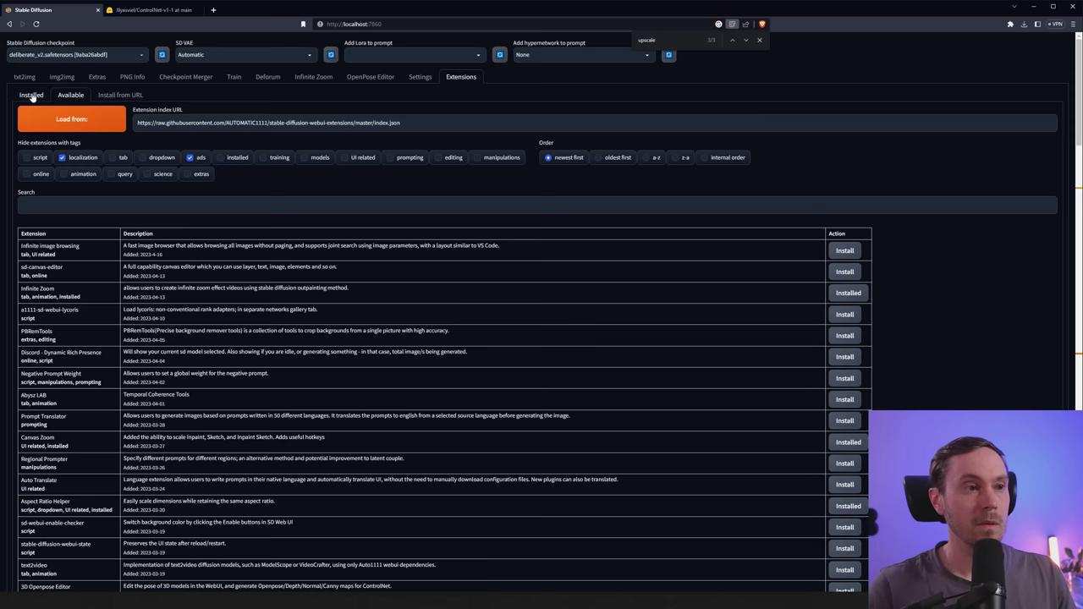
click(31, 95)
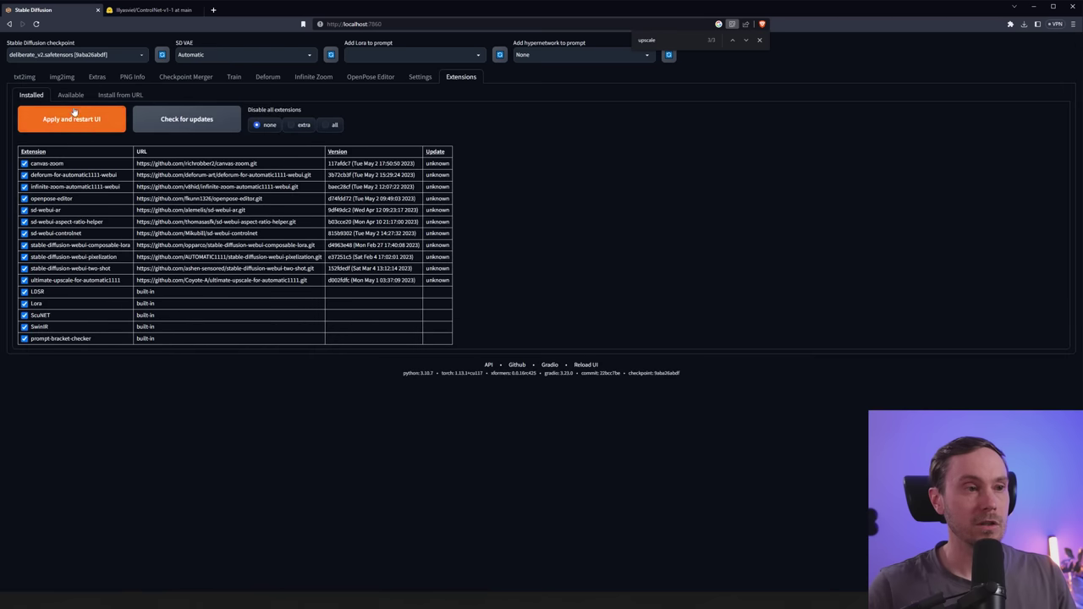
click(62, 78)
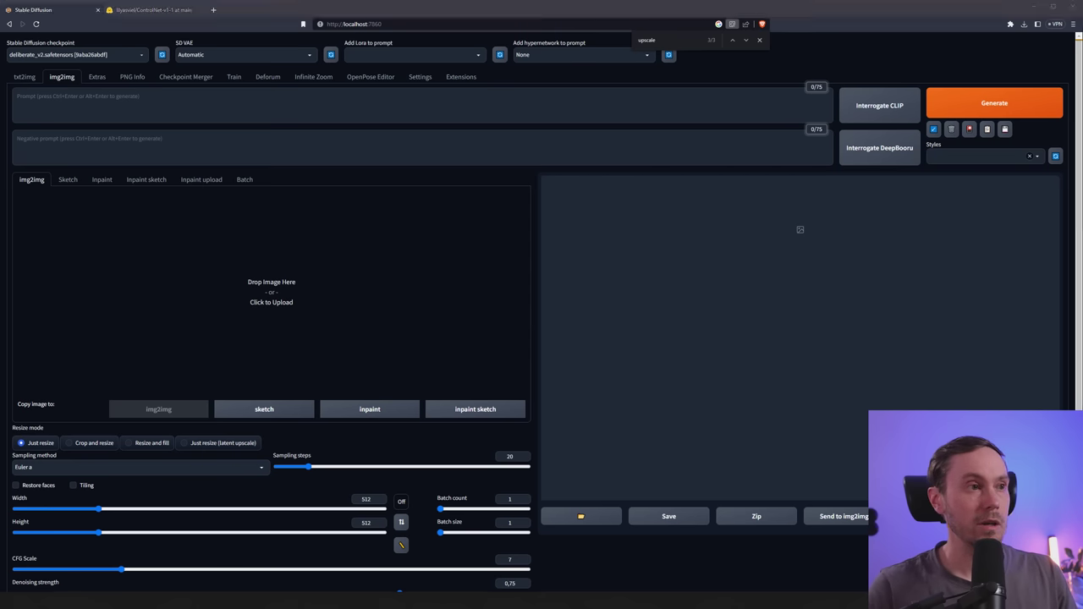
Load the old-man portrait into img2img with its prompt and seed, adding the Default_Negative style.
drag(1081, 304, 304, 256)
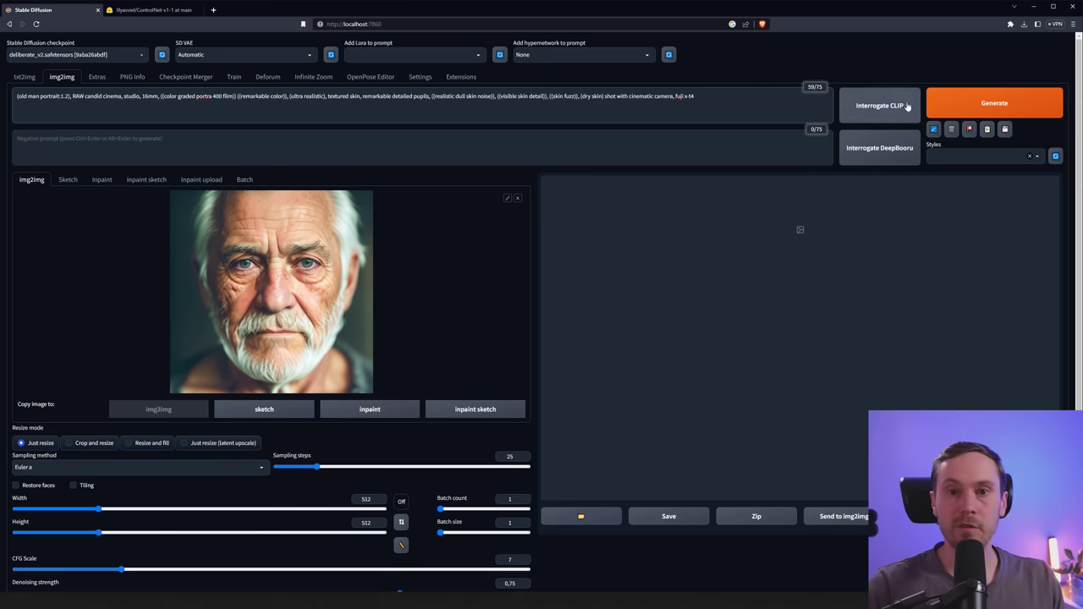
click(1039, 160)
click(956, 168)
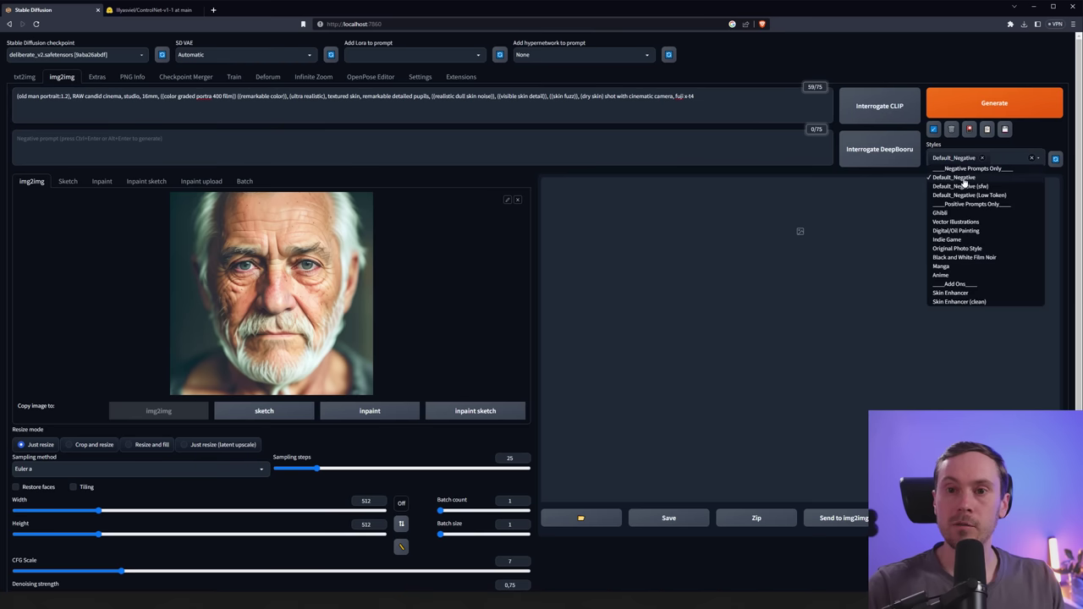
click(645, 148)
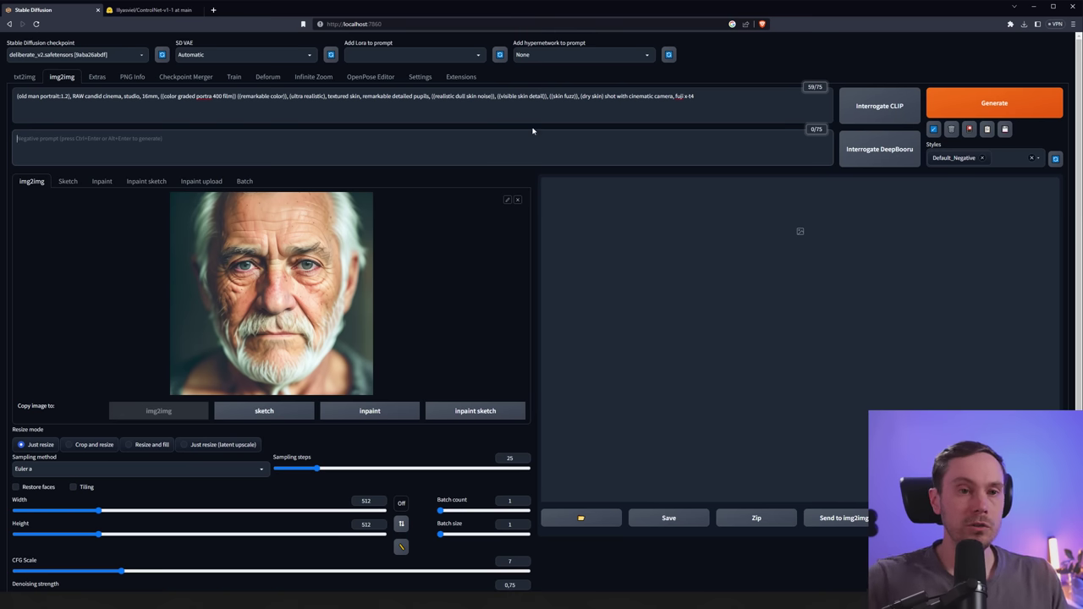
drag(214, 96, 106, 106)
click(123, 106)
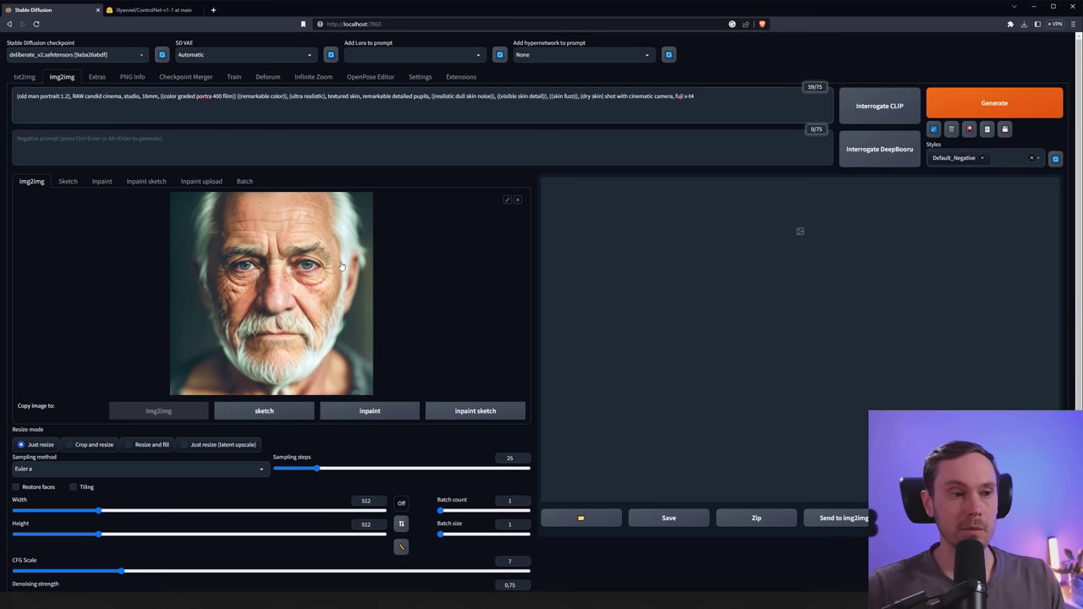
Lower the img2img Denoising strength to 0.15.
scroll(356, 291, down, 1)
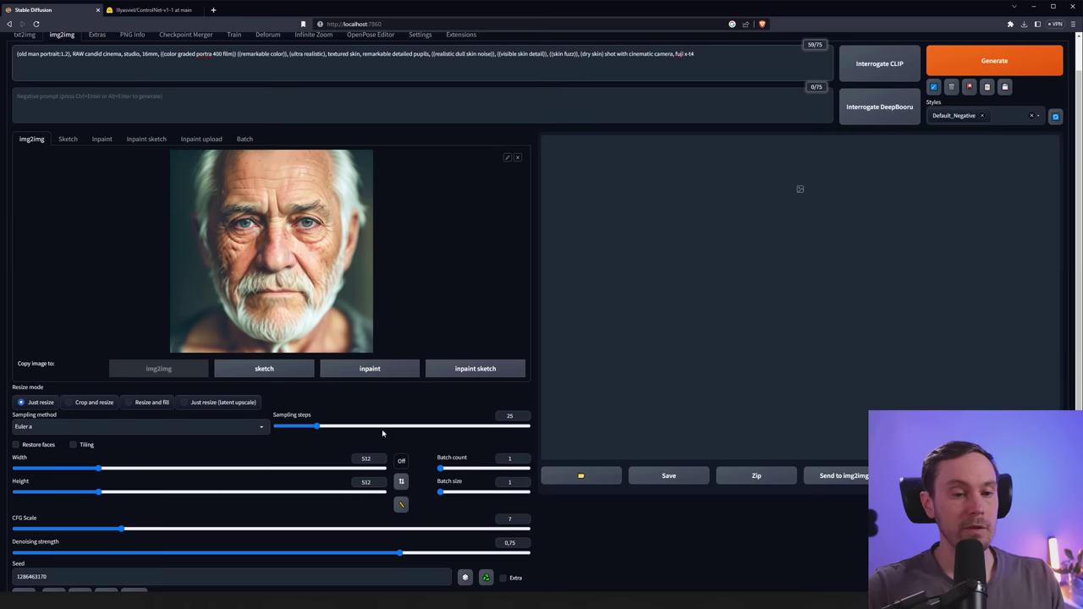
scroll(382, 428, down, 2)
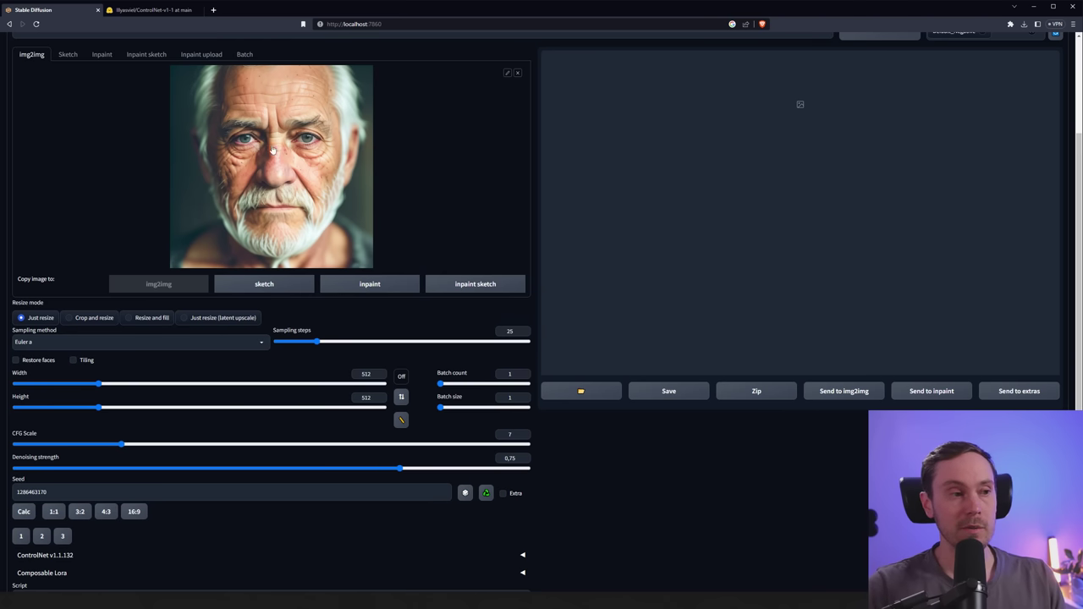
drag(405, 470, 222, 479)
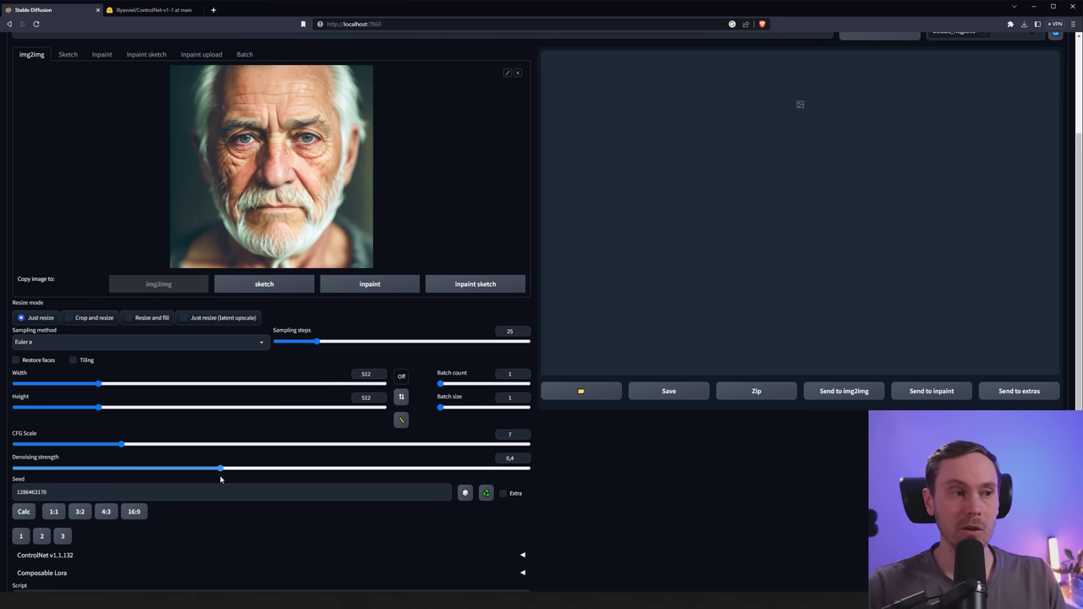
drag(219, 479, 92, 480)
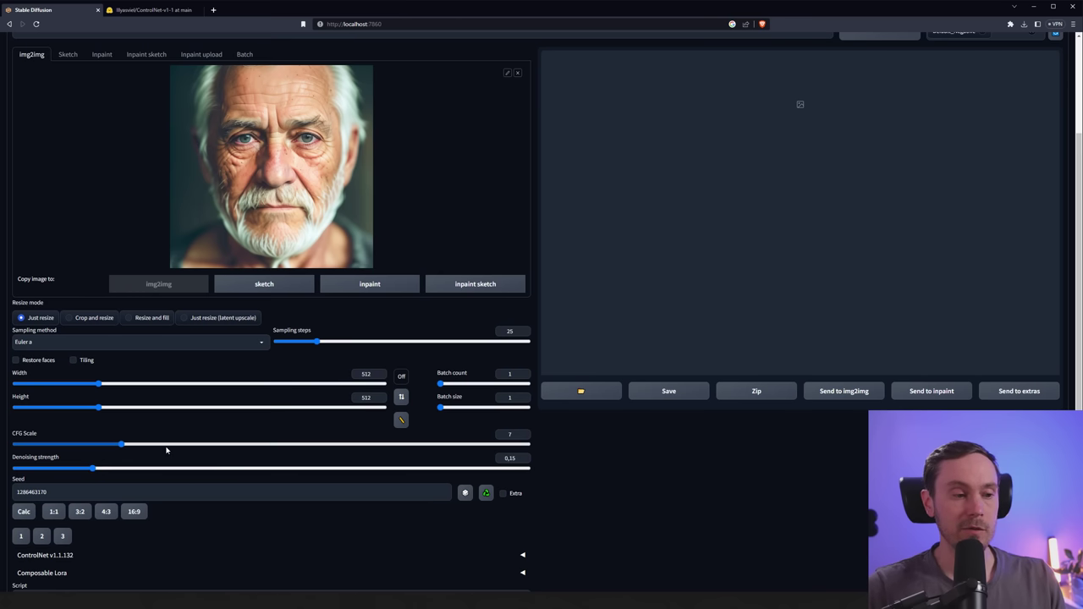
scroll(167, 450, down, 1)
Put the portrait into ControlNet Unit 0, enable it, and pick the tile_resample preprocessor.
click(73, 507)
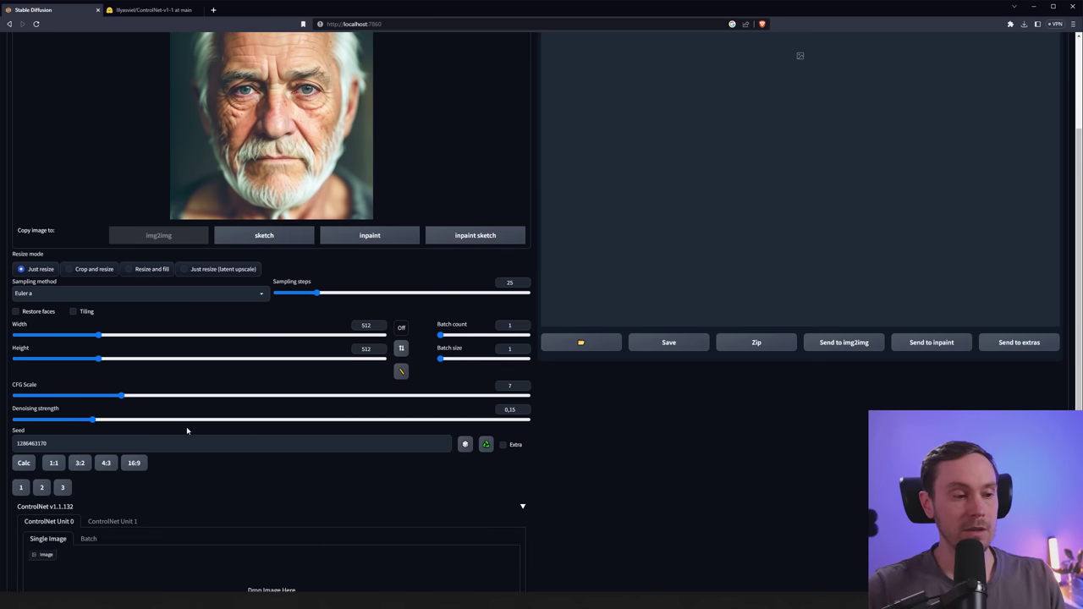
scroll(187, 430, down, 2)
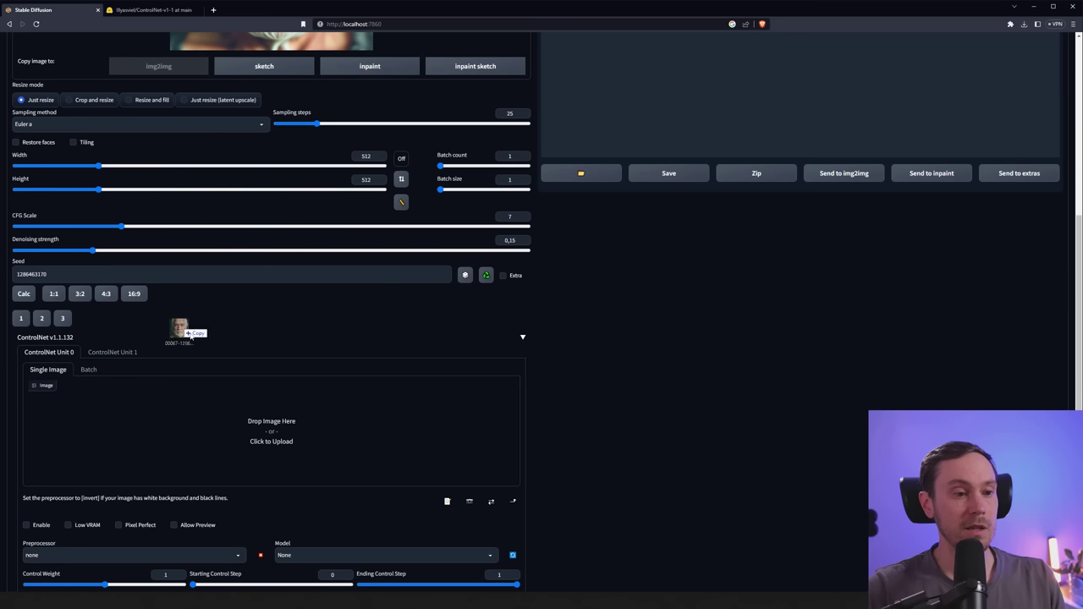
drag(181, 326, 273, 431)
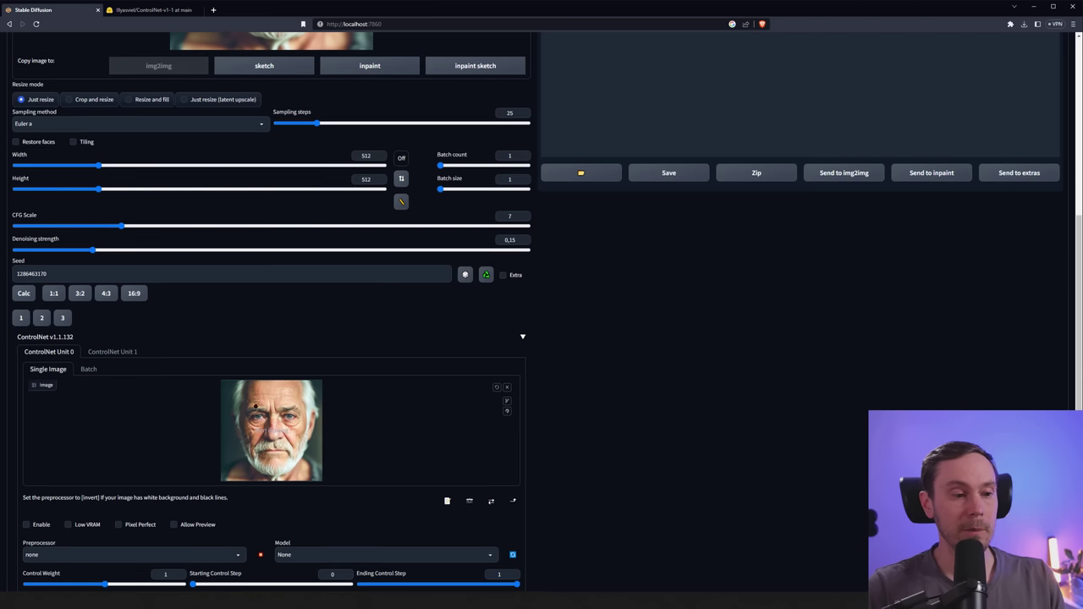
scroll(40, 446, down, 1)
click(26, 440)
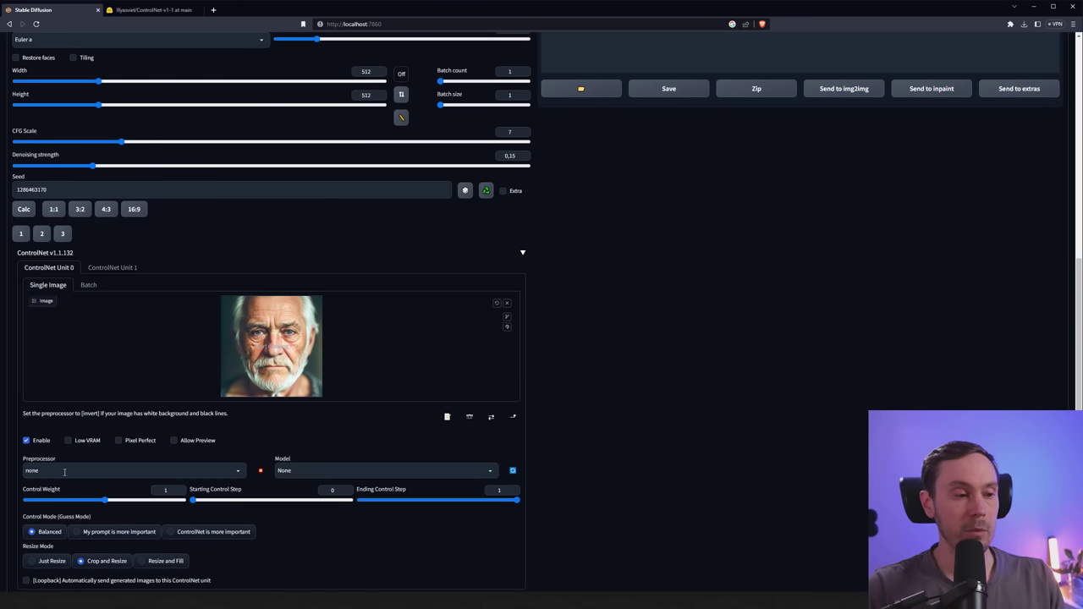
click(64, 472)
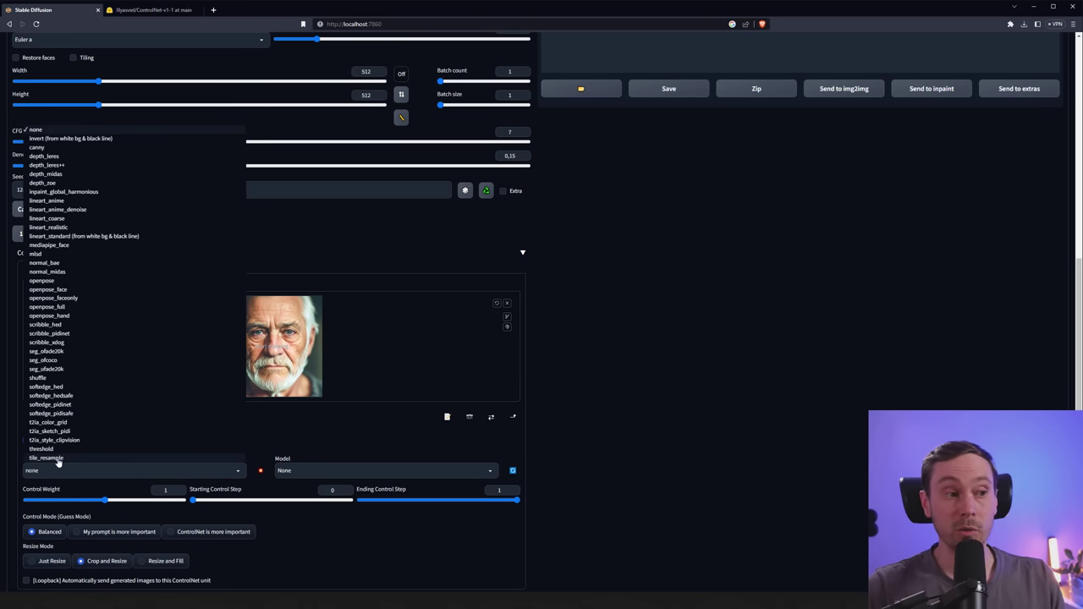
click(58, 458)
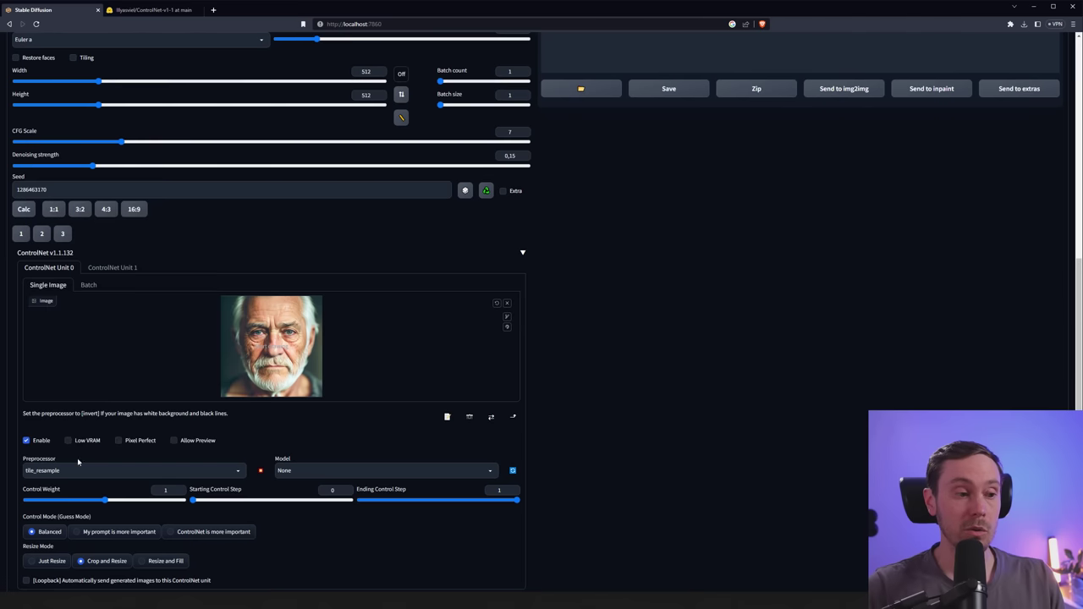
Apply and restart the UI, then select the control_v11f1e_sd15_tile [a371b31b] ControlNet model.
scroll(621, 353, up, 5)
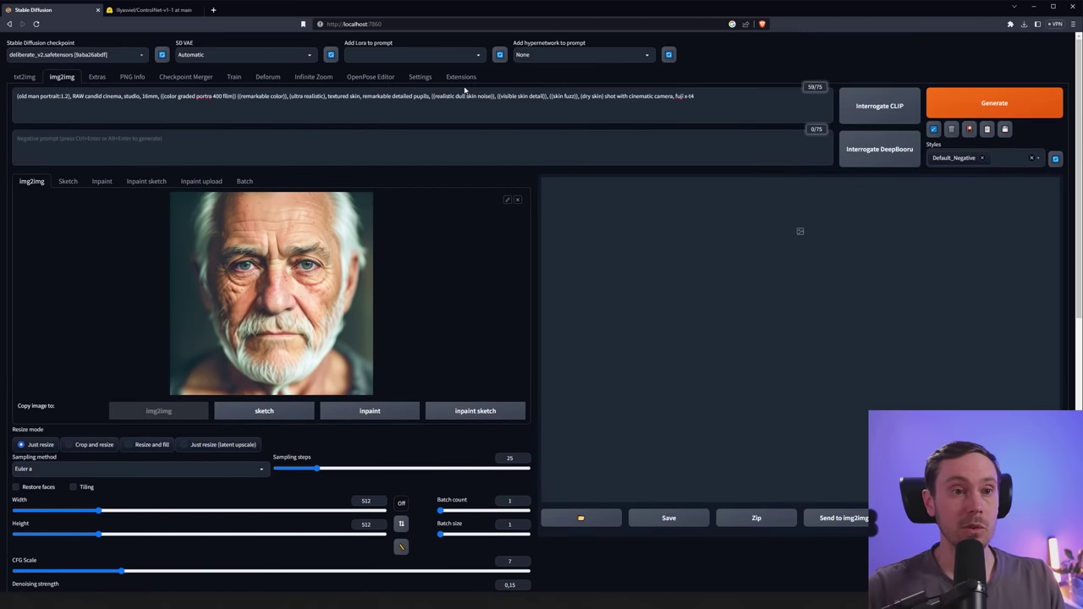
click(461, 73)
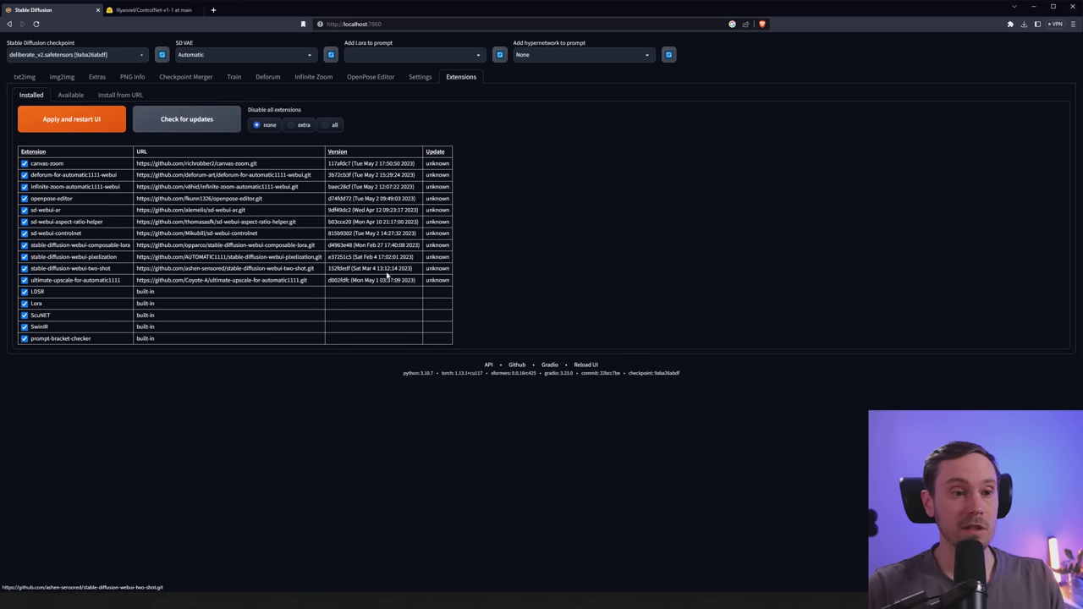
click(92, 124)
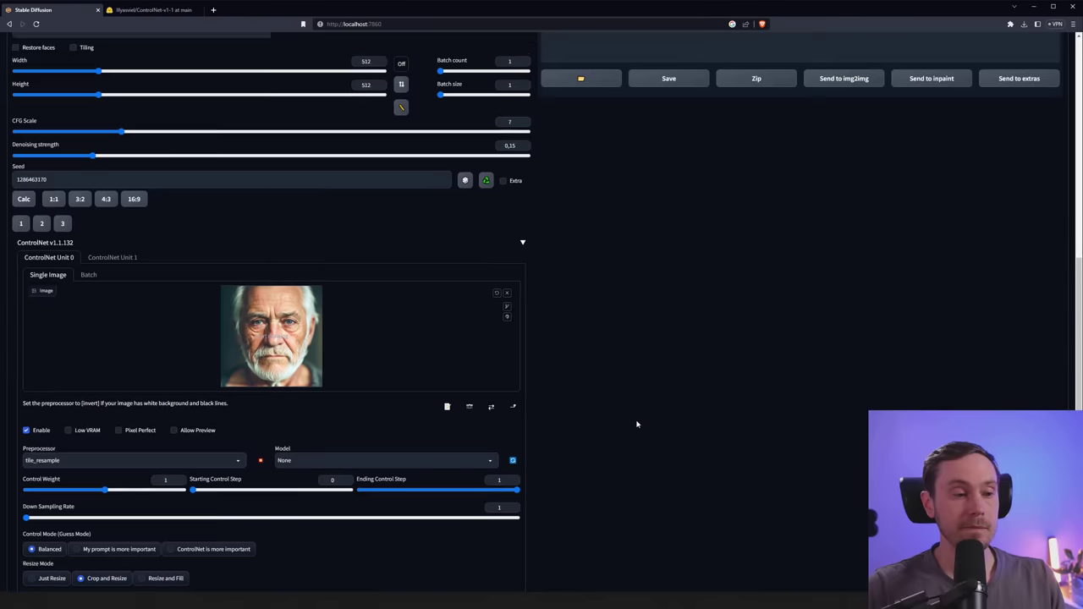
scroll(291, 357, down, 2)
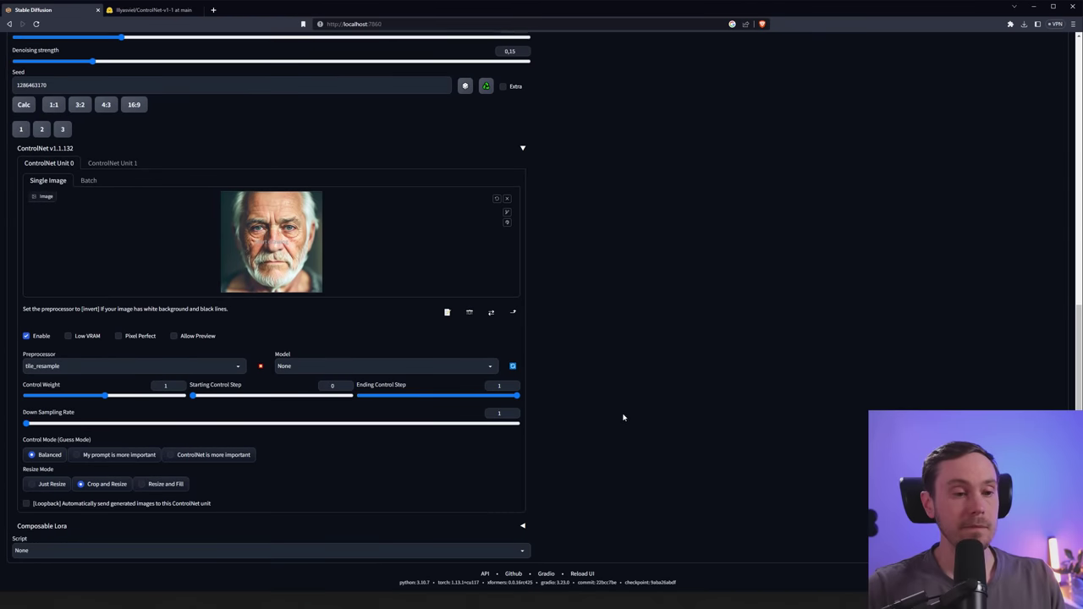
click(298, 365)
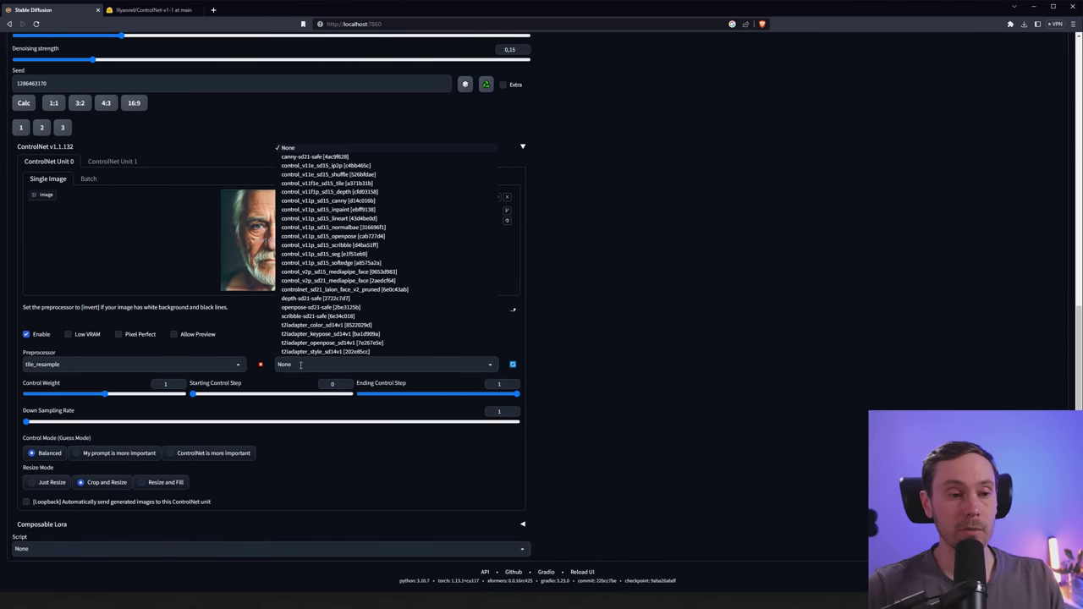
click(325, 183)
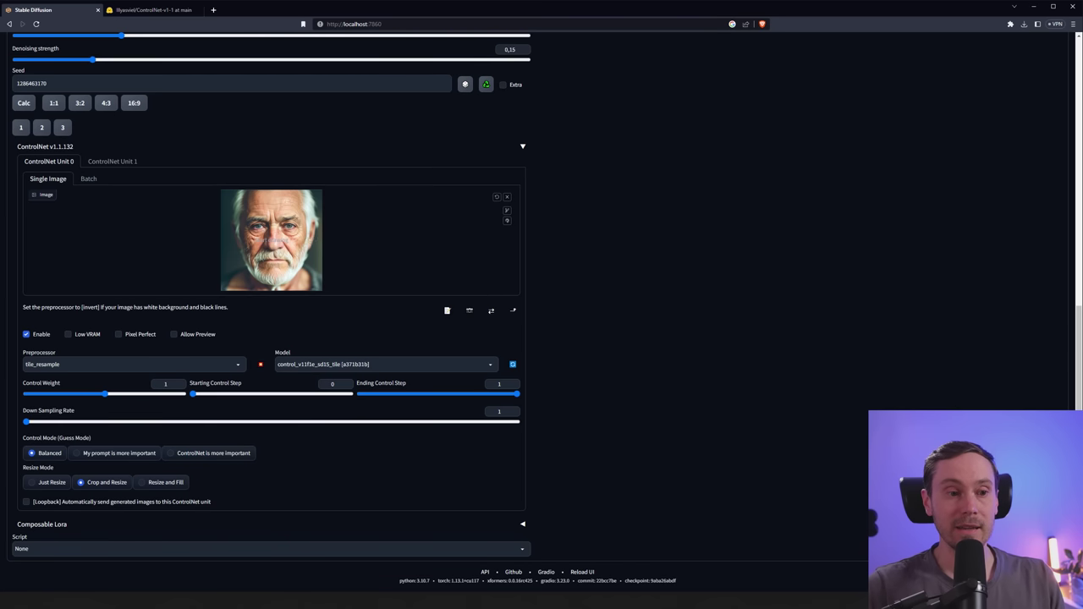
Highlight the control_v11f1e_sd15_tile .pth and .yaml files in the Hugging Face ControlNet-v1-1 file list.
click(157, 12)
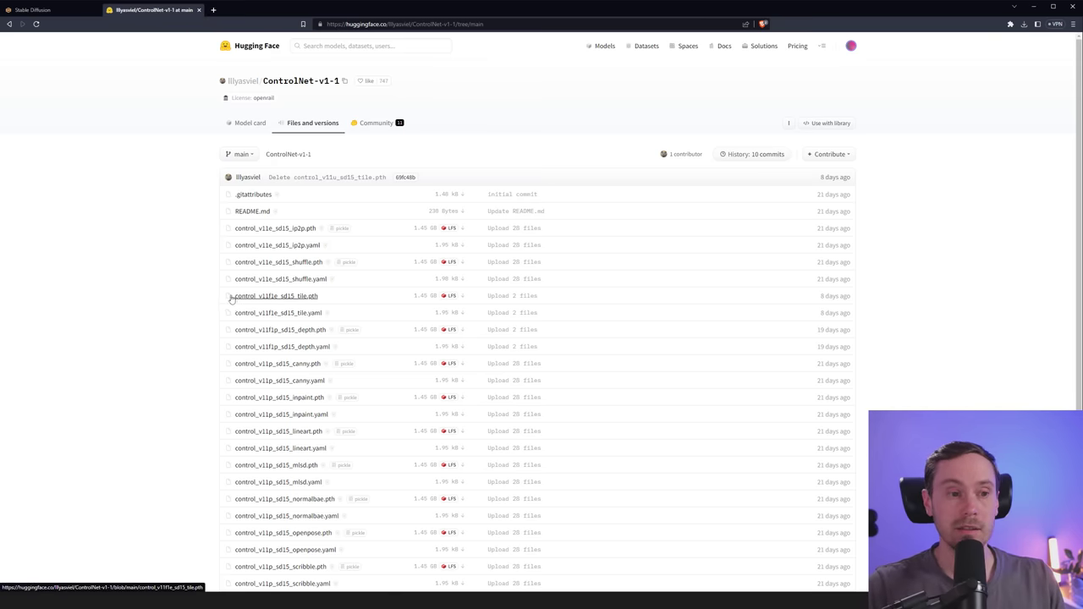
drag(218, 298, 871, 317)
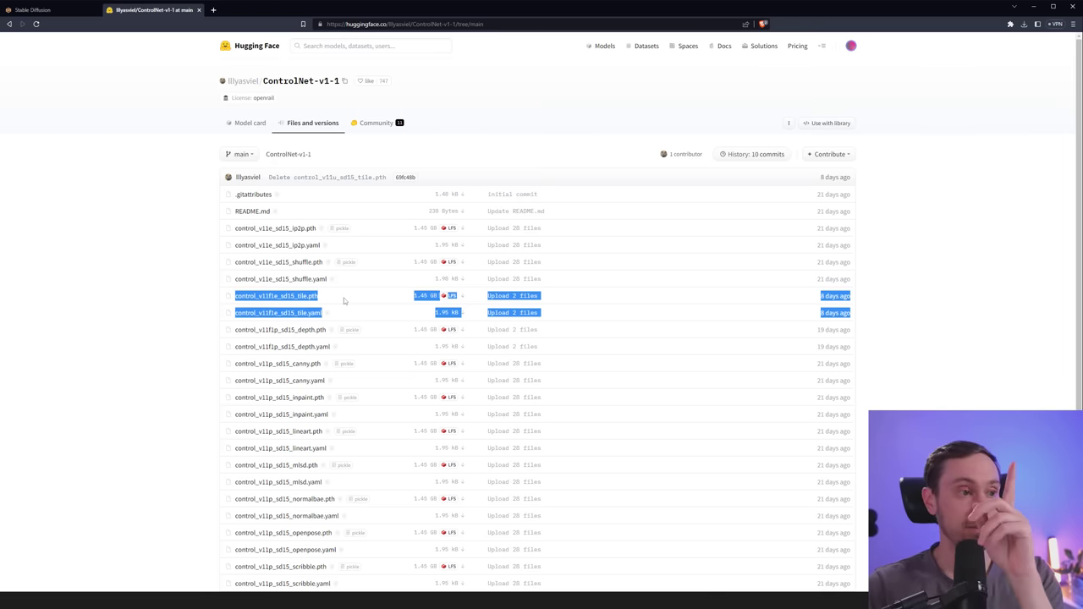
Set ControlNet Unit 0's Control Mode to 'ControlNet is more important'.
click(57, 7)
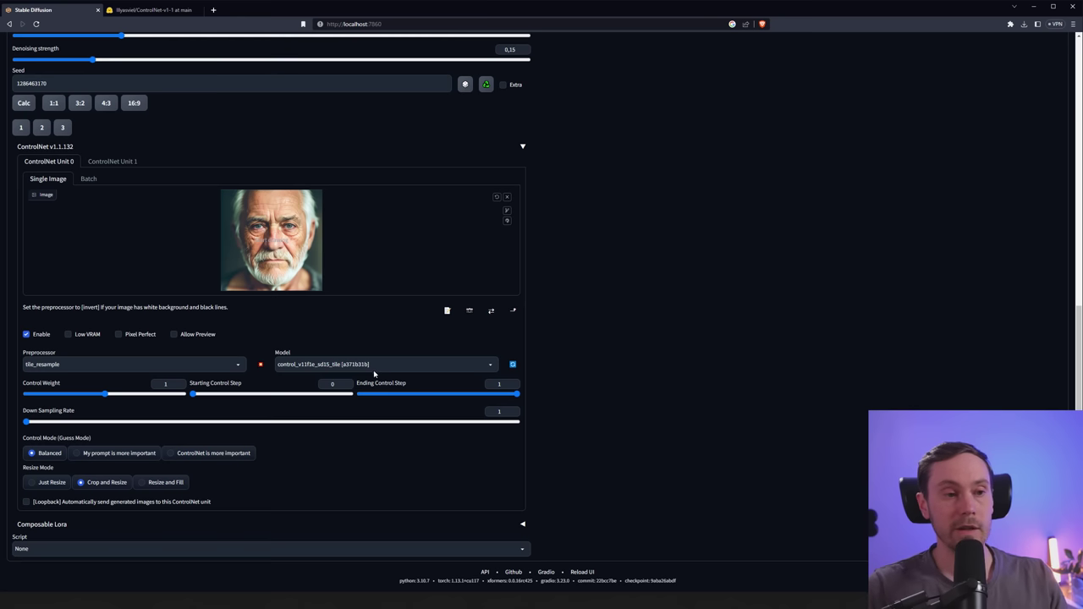
click(206, 456)
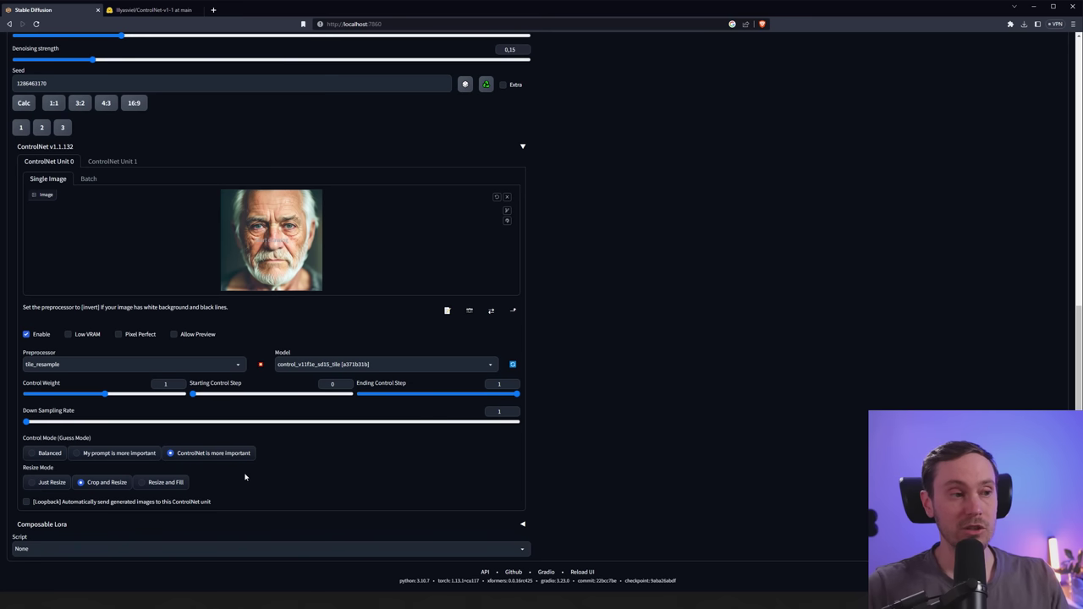
click(47, 554)
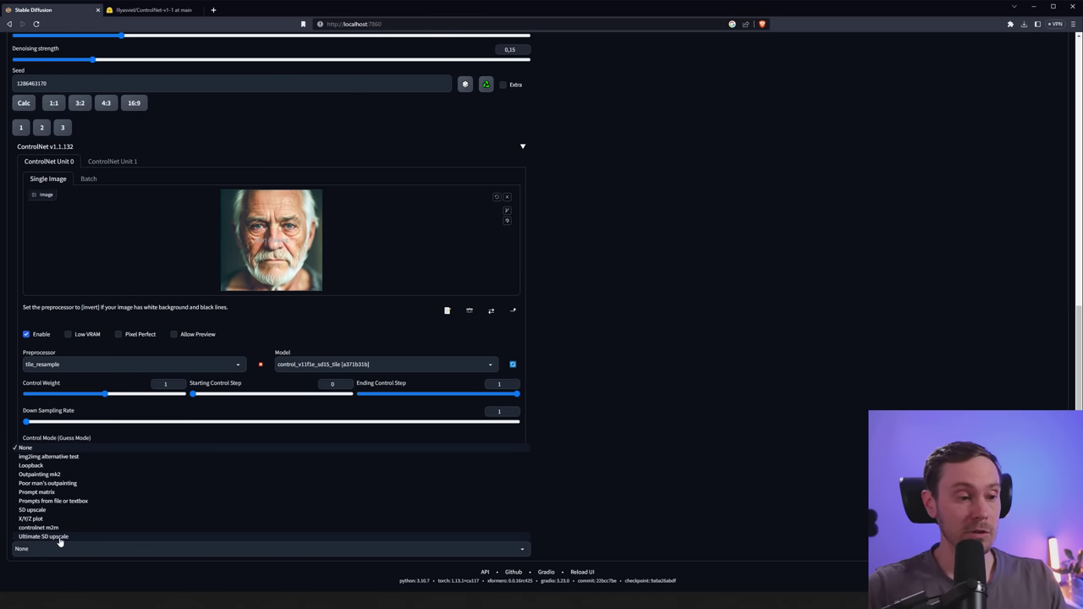
Choose Ultimate SD upscale as the img2img script, after comparing txt2img's script list.
click(57, 538)
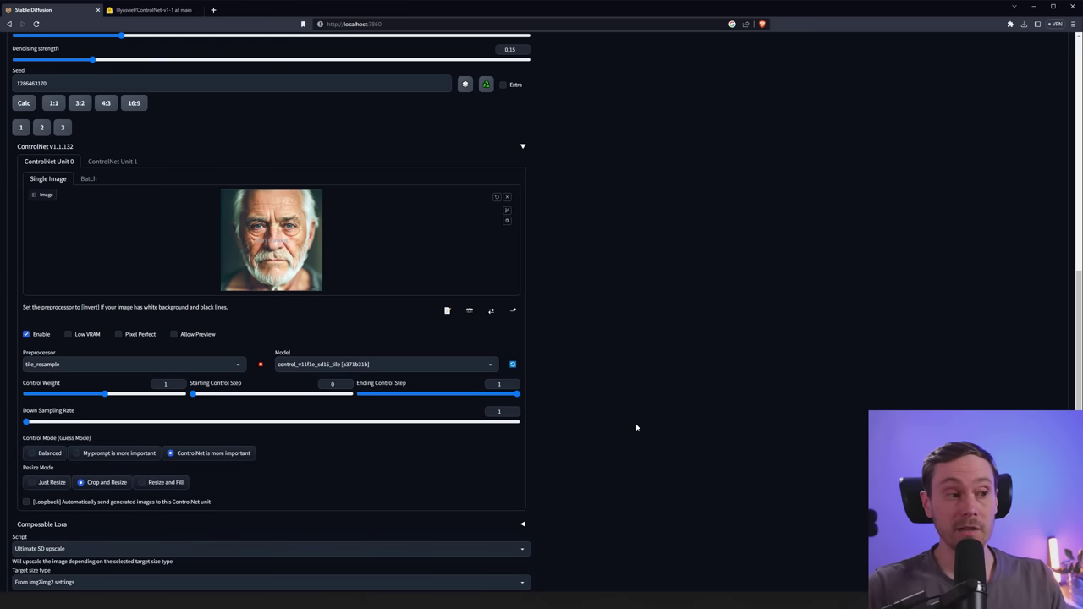
scroll(508, 338, up, 10)
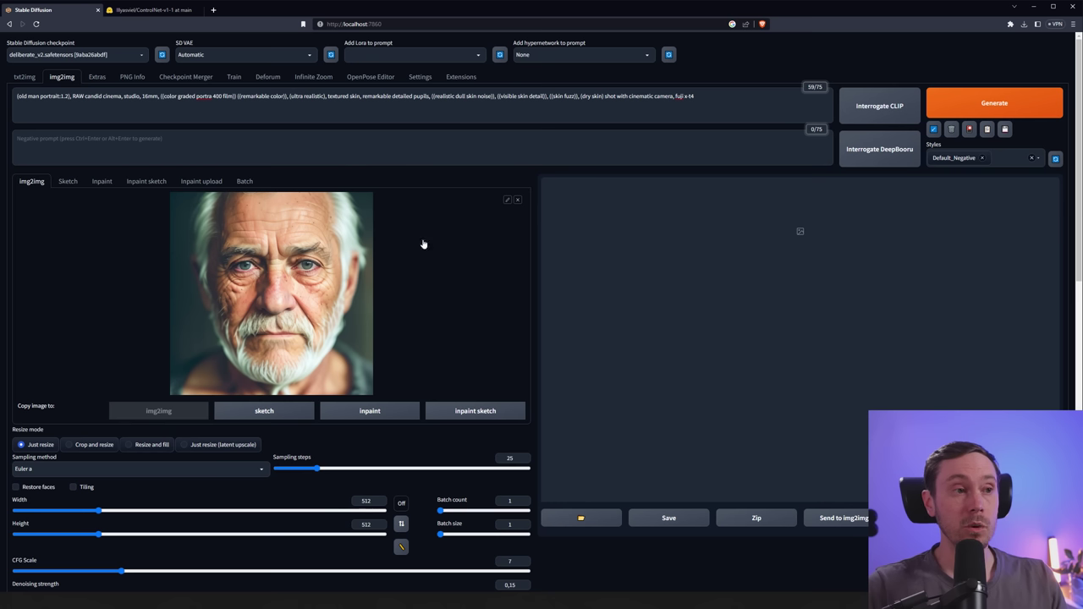
click(26, 77)
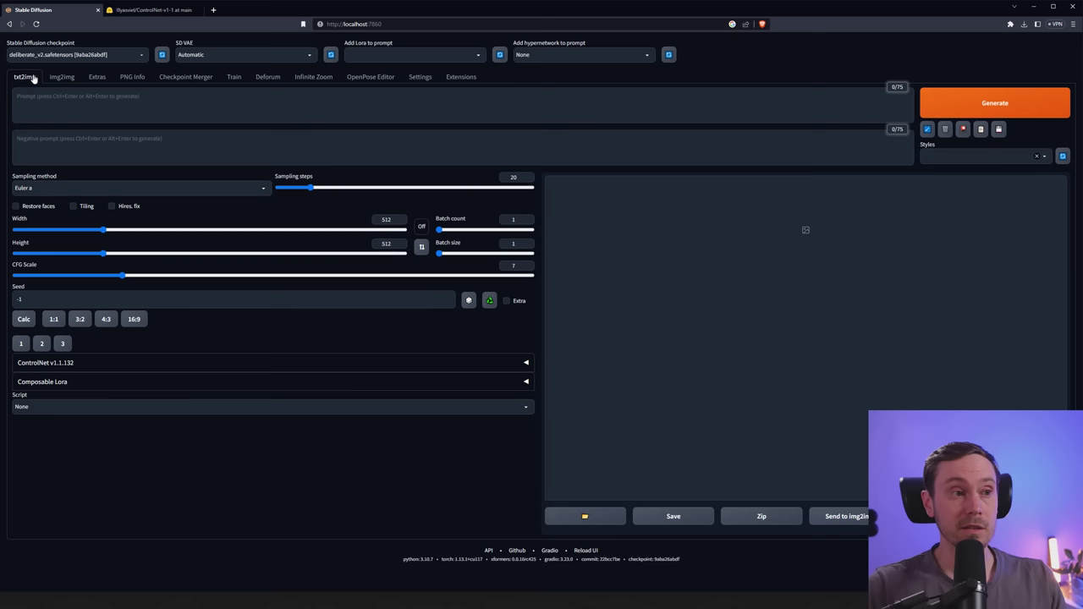
click(60, 406)
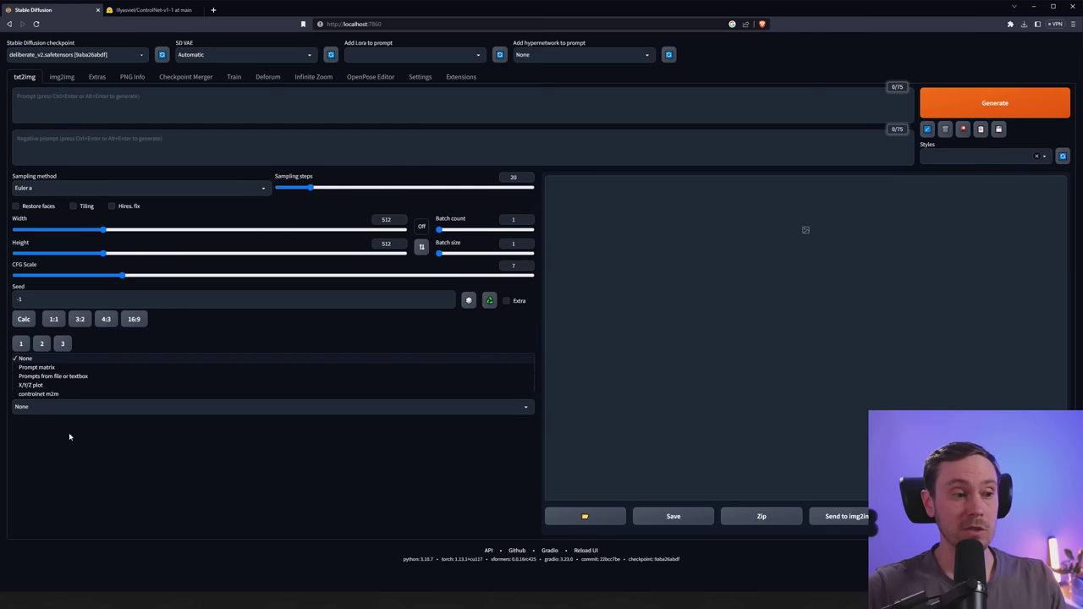
click(72, 440)
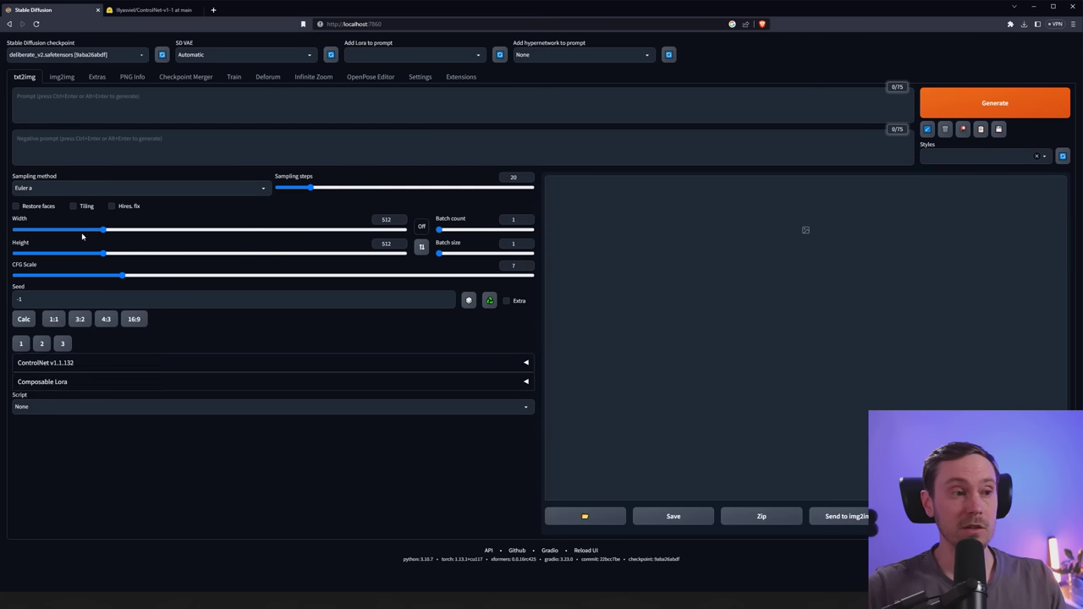
click(62, 76)
scroll(575, 347, down, 15)
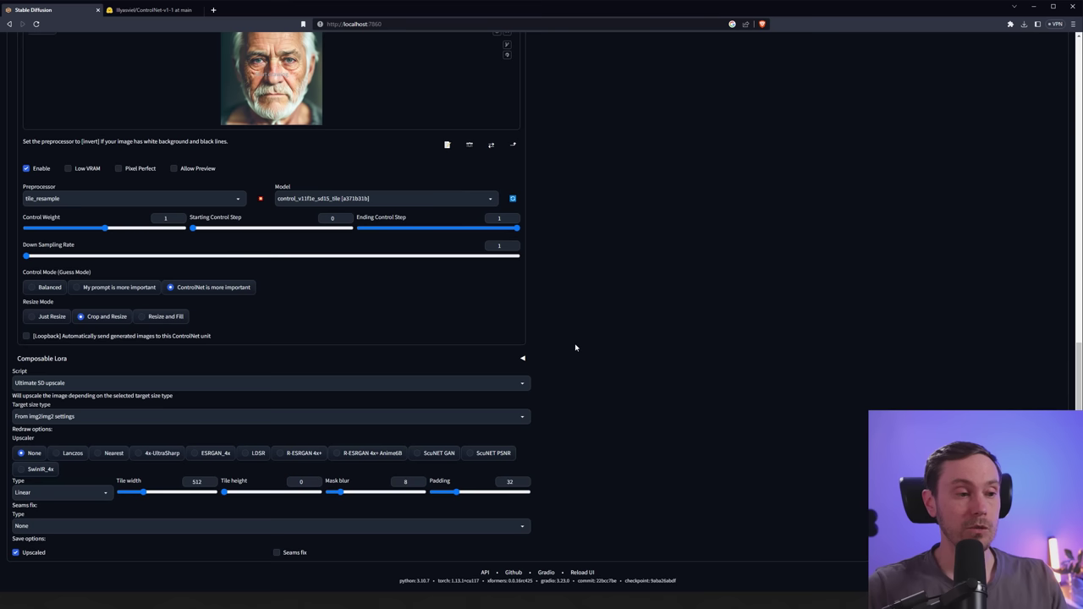
Set Ultimate SD upscale to scale from image size by 2 using the 4x-UltraSharp upscaler.
click(58, 417)
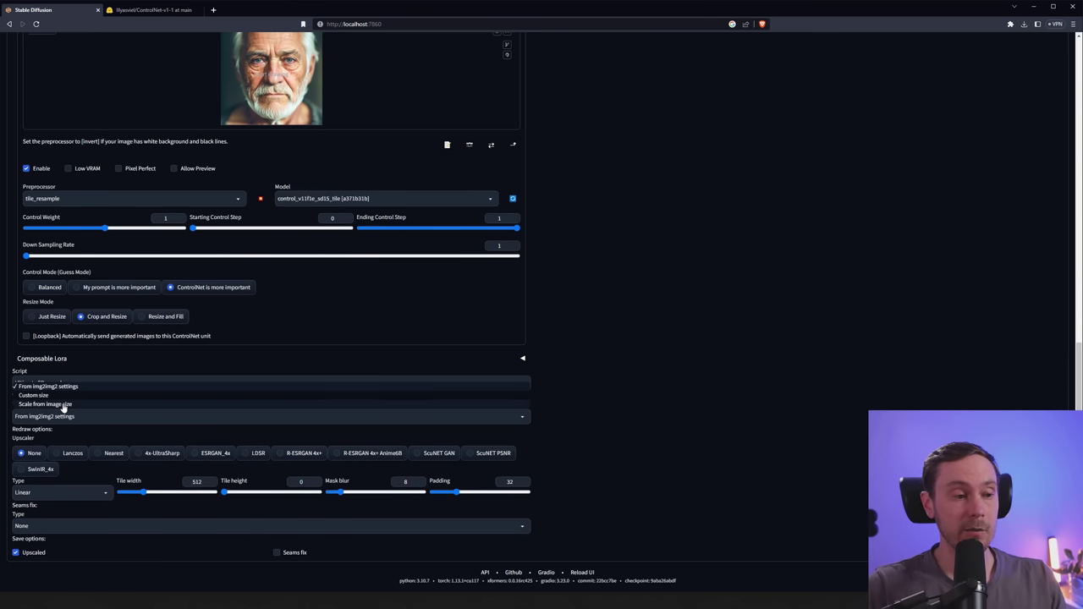
click(63, 405)
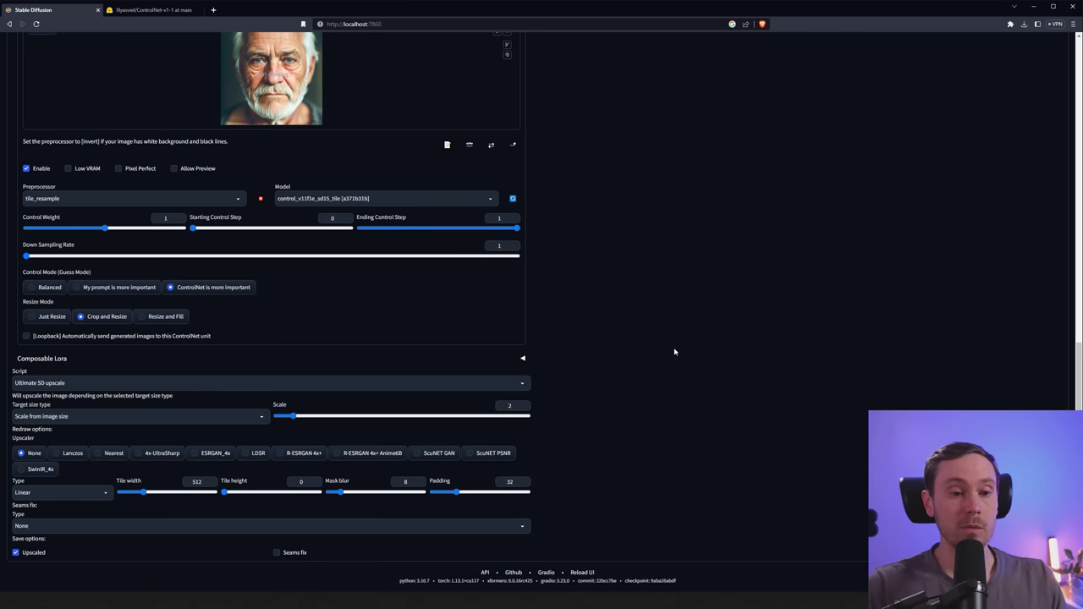
scroll(669, 410, up, 6)
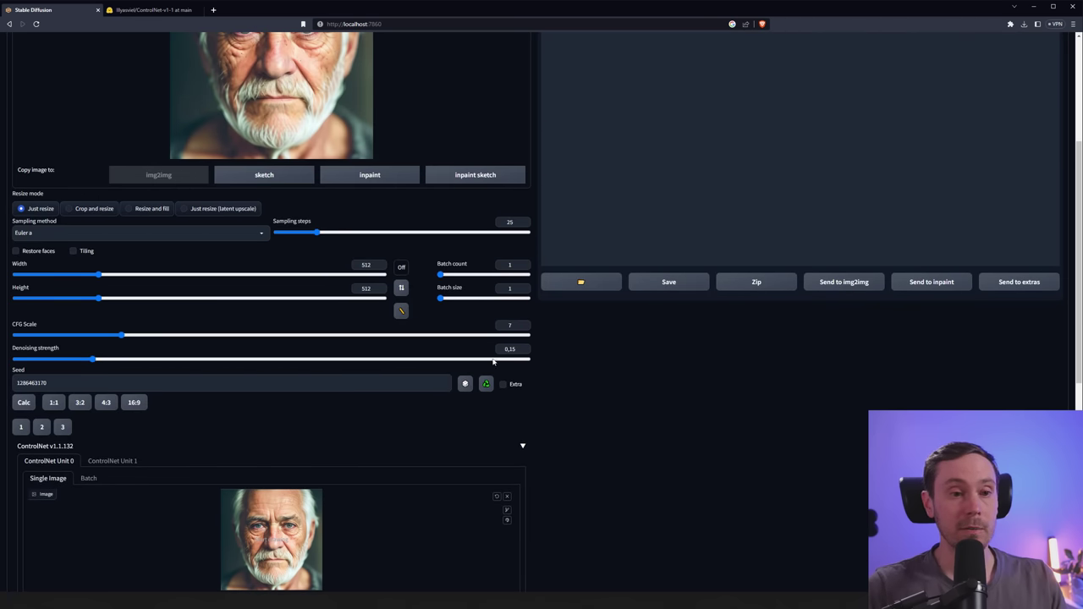
scroll(590, 432, down, 6)
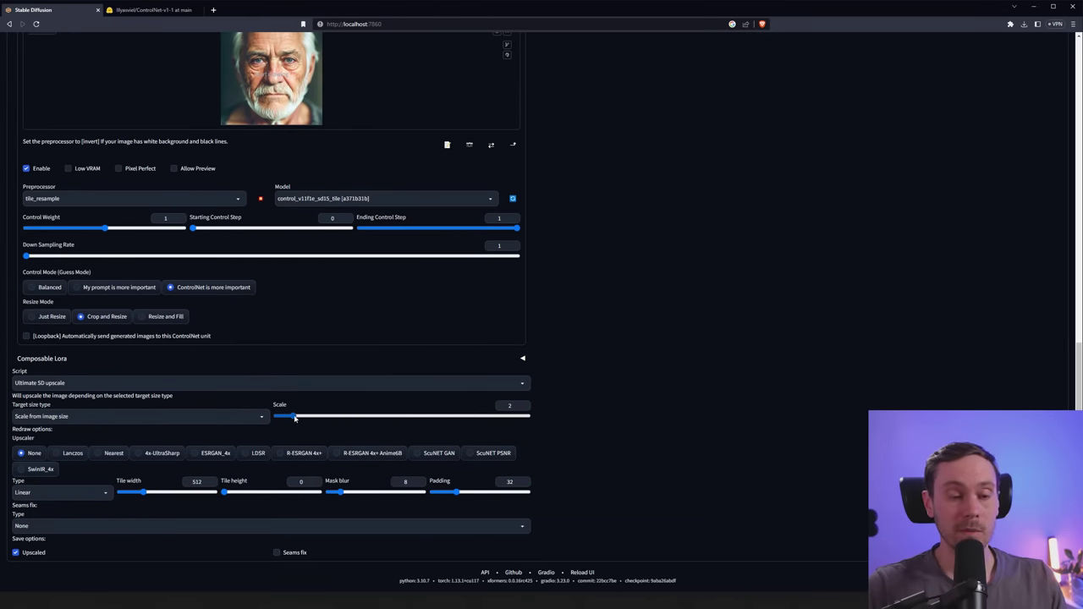
mouse_move(294, 418)
mouse_down()
mouse_move(372, 418)
mouse_move(291, 421)
mouse_up()
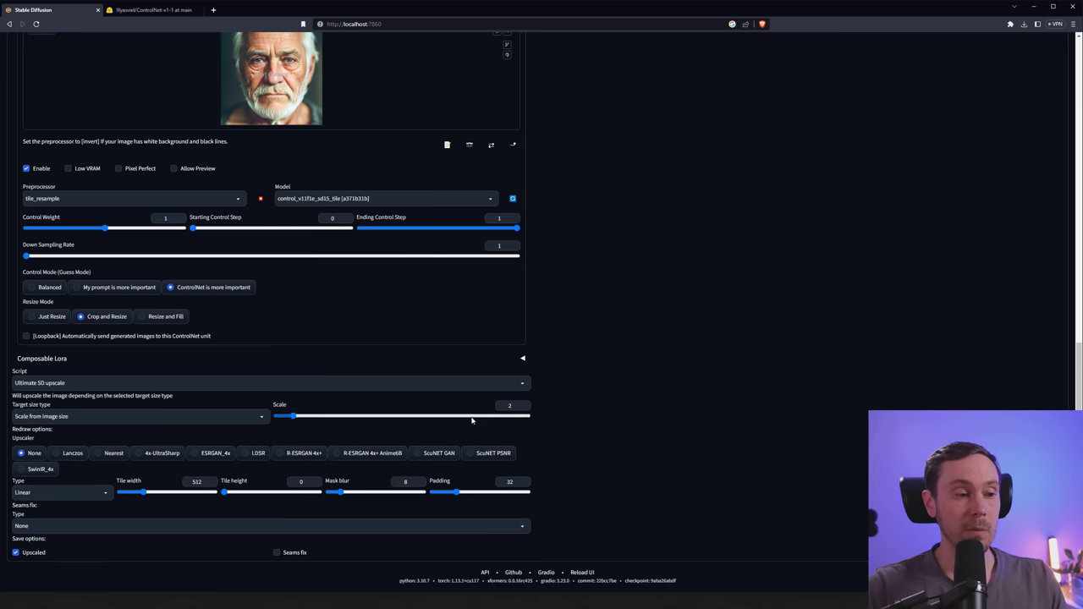
click(139, 454)
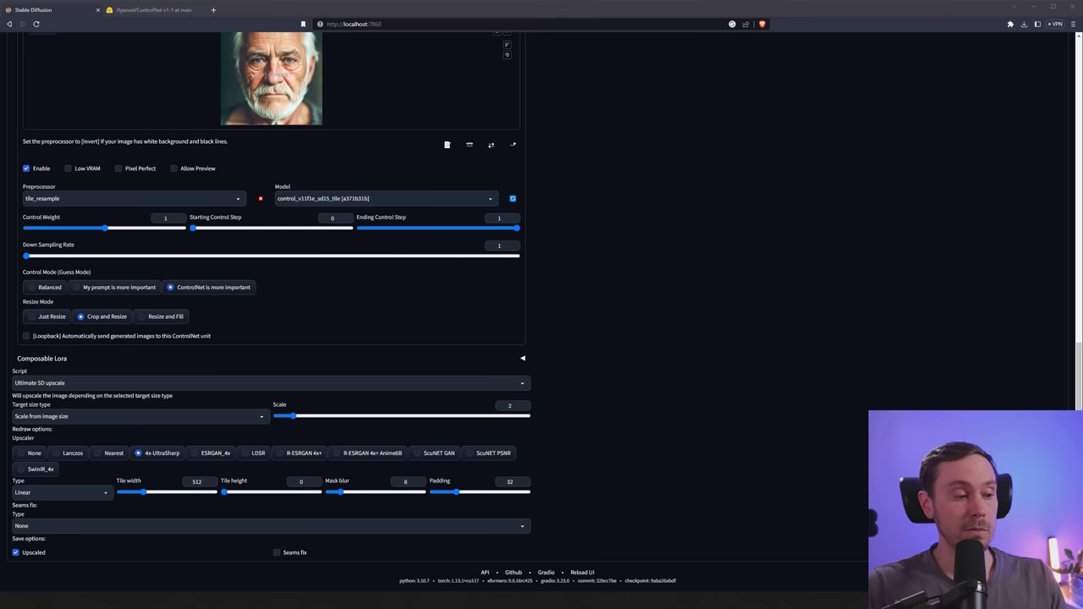
key(alt+Tab)
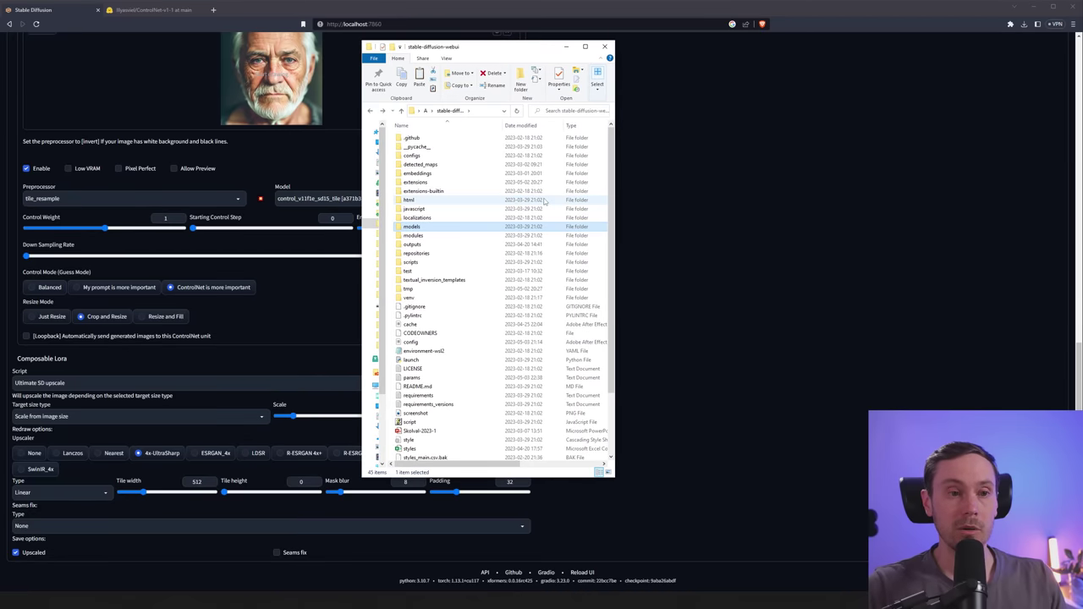
drag(618, 175, 684, 176)
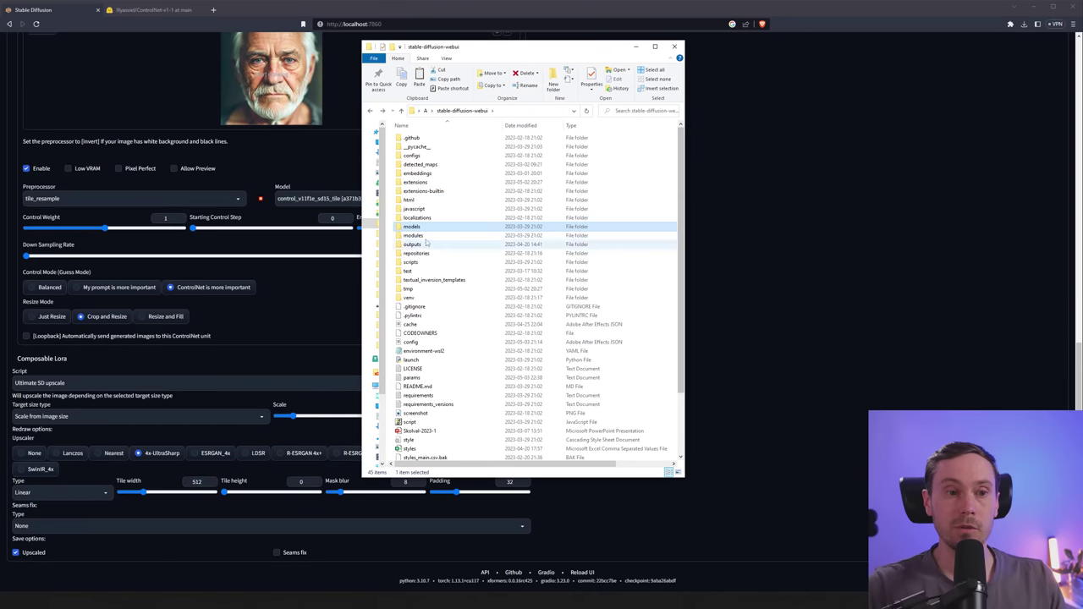
double_click(412, 228)
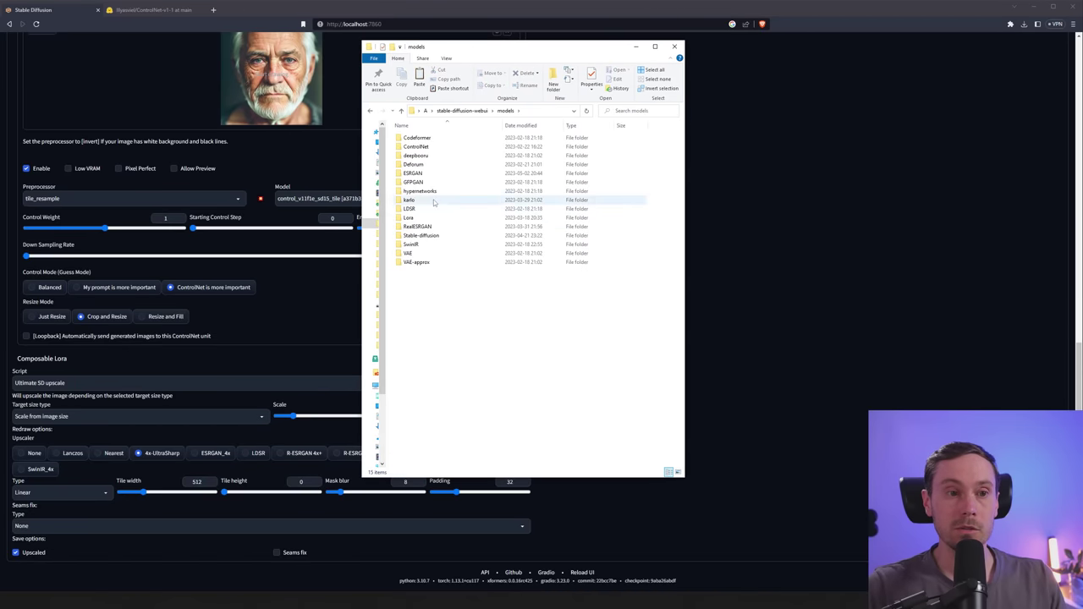
double_click(415, 177)
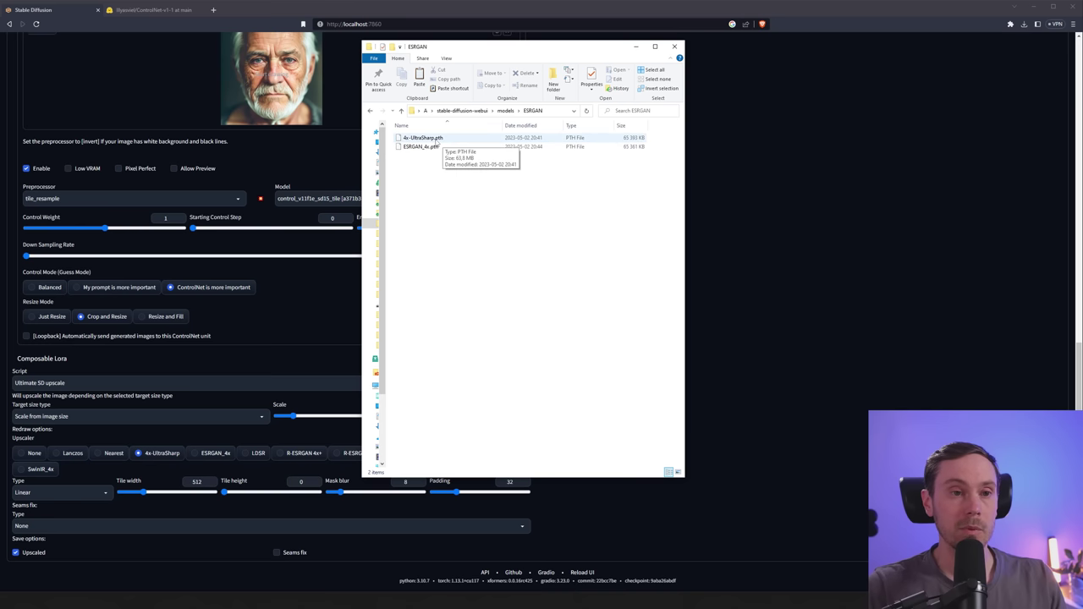
click(330, 372)
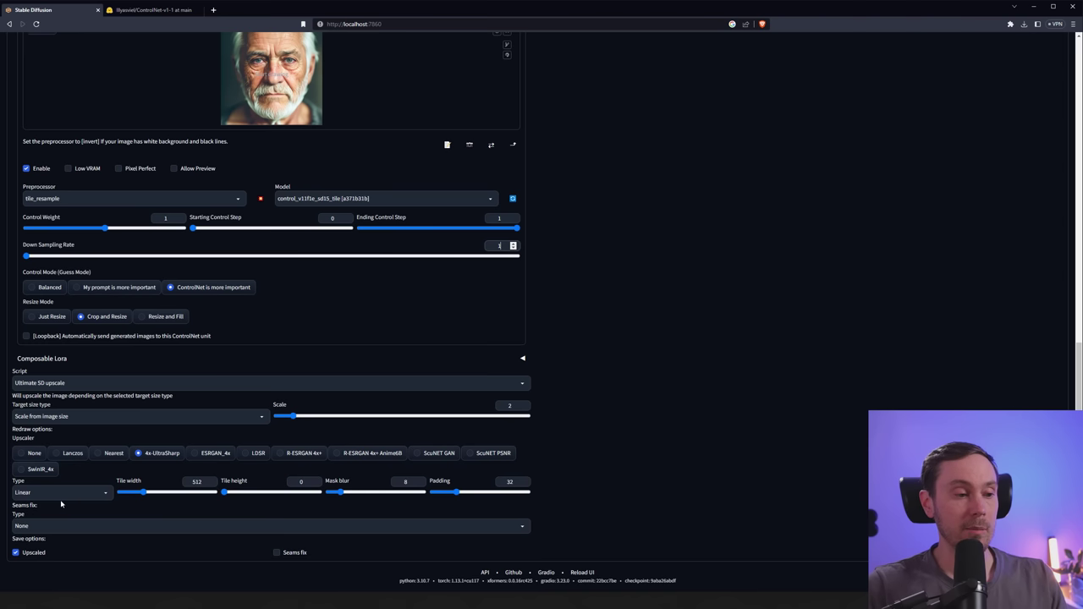
click(46, 526)
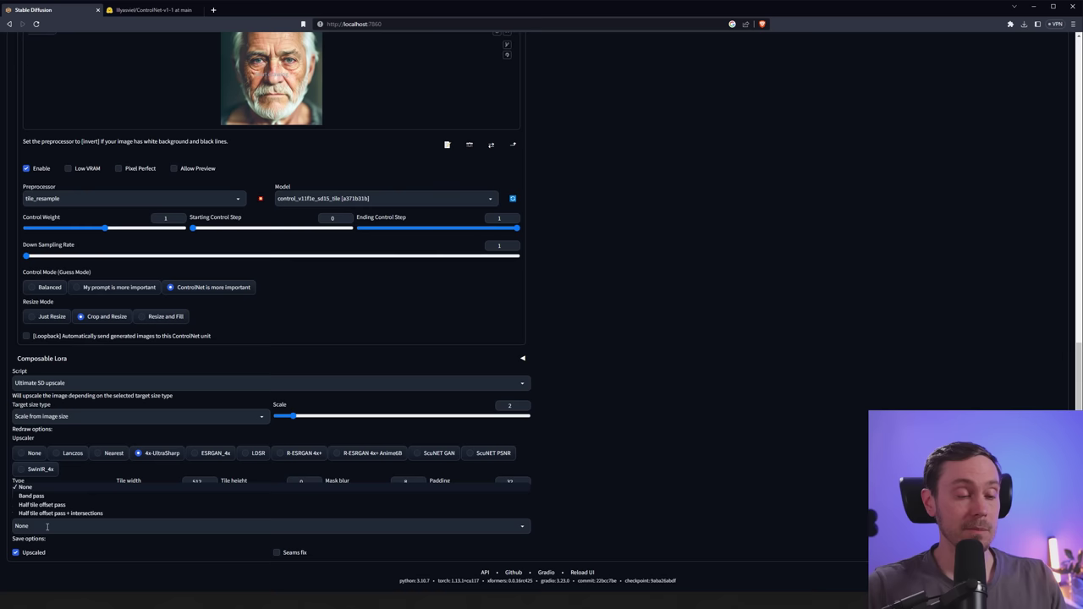
click(47, 526)
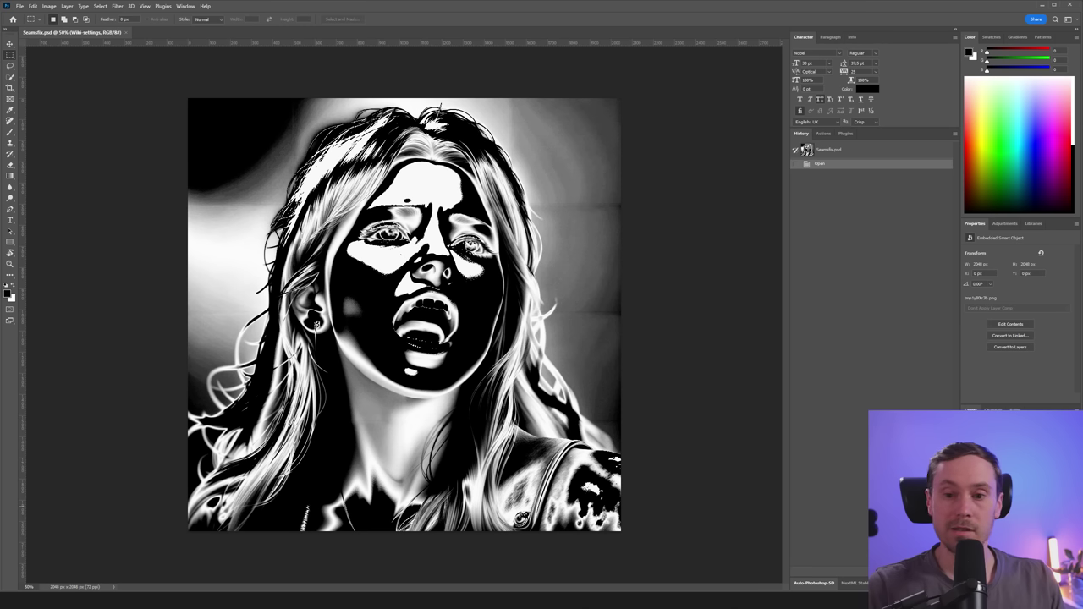
Switch on the Curves 1 black-and-white view and outline horizontal and vertical tile-seam strips.
key(ctrl+comma)
key(ctrl+comma)
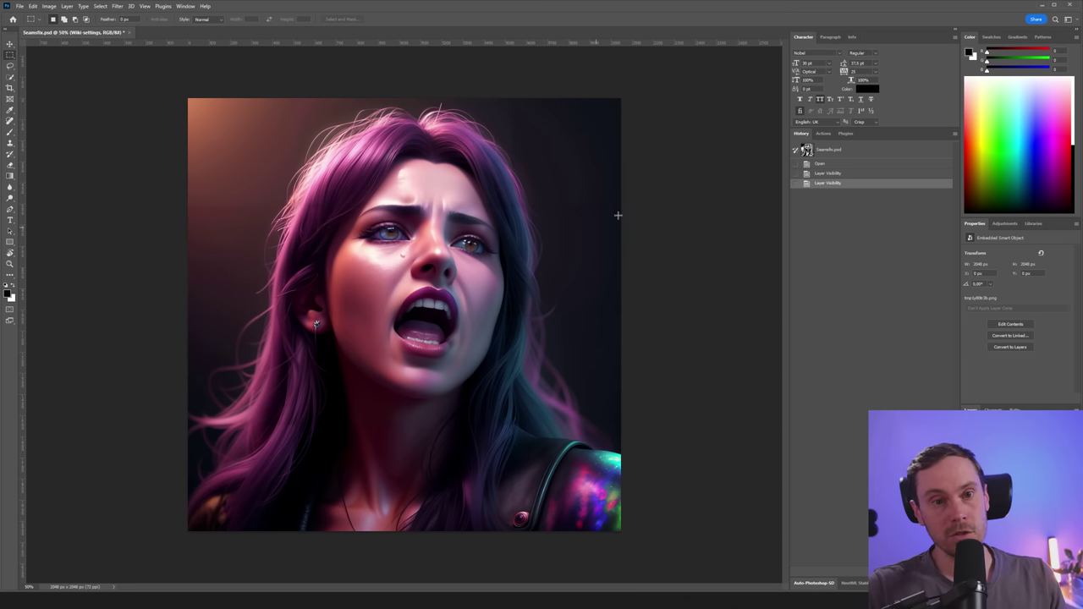
drag(639, 212, 121, 211)
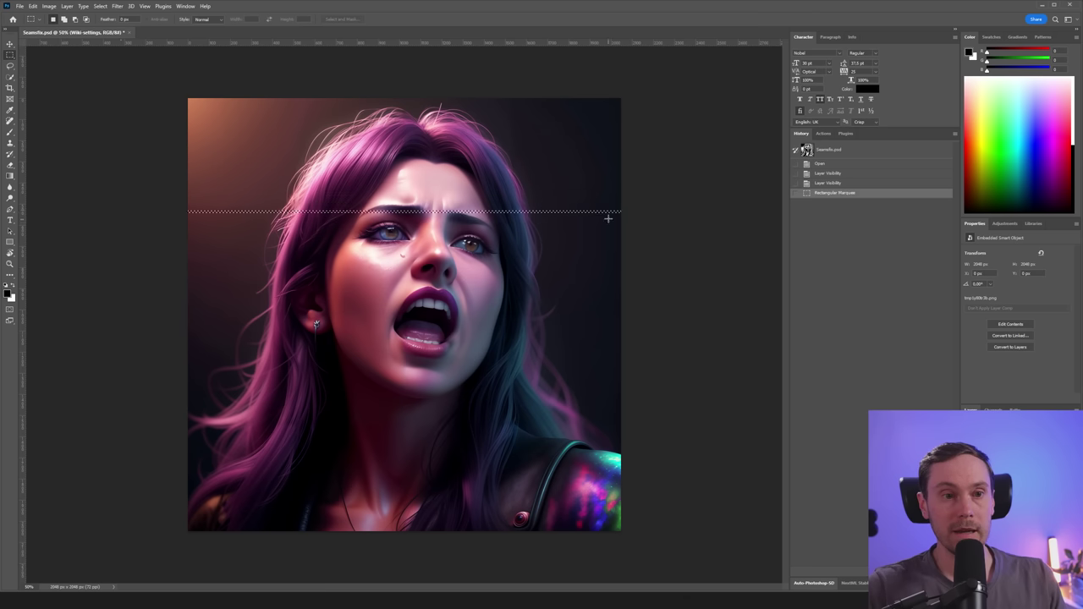
drag(515, 93, 516, 558)
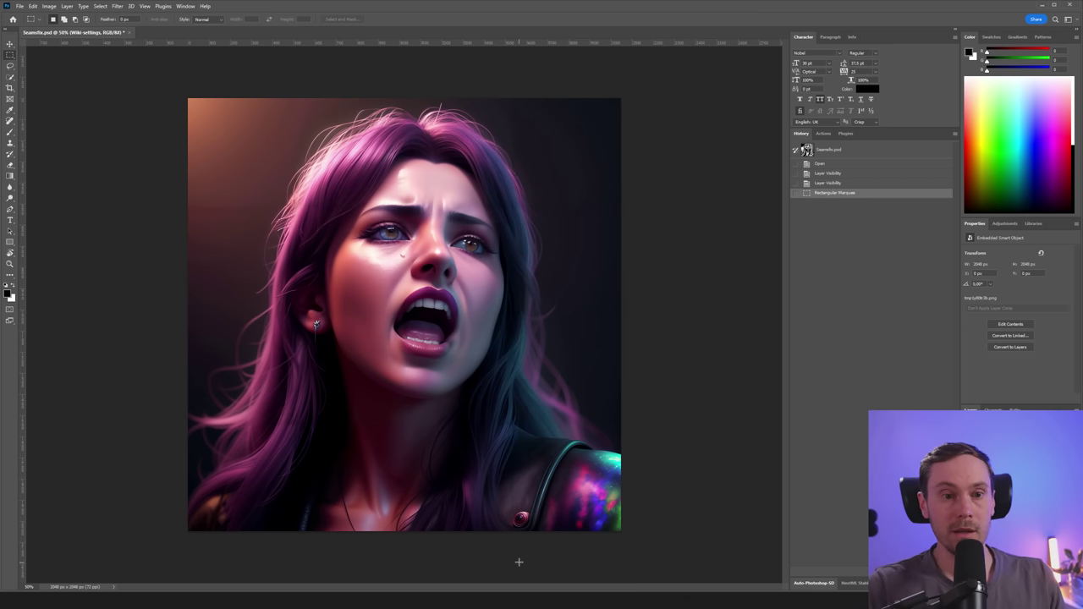
key(ctrl+d)
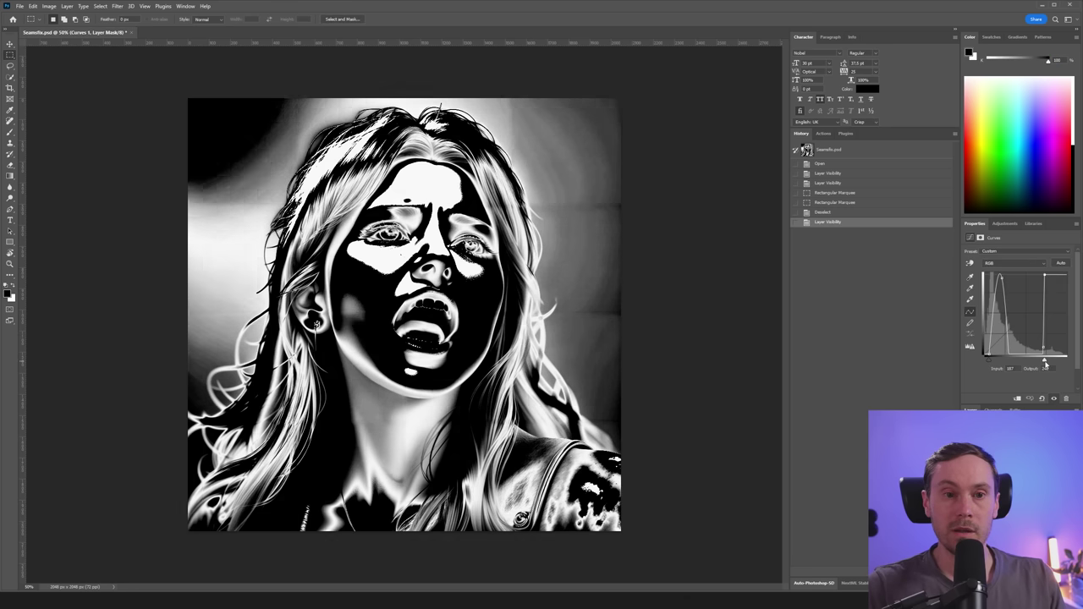
Pull the Curves end points inward, then marquee thin strips across the eyes and mouth to reveal seams.
drag(1045, 363, 988, 363)
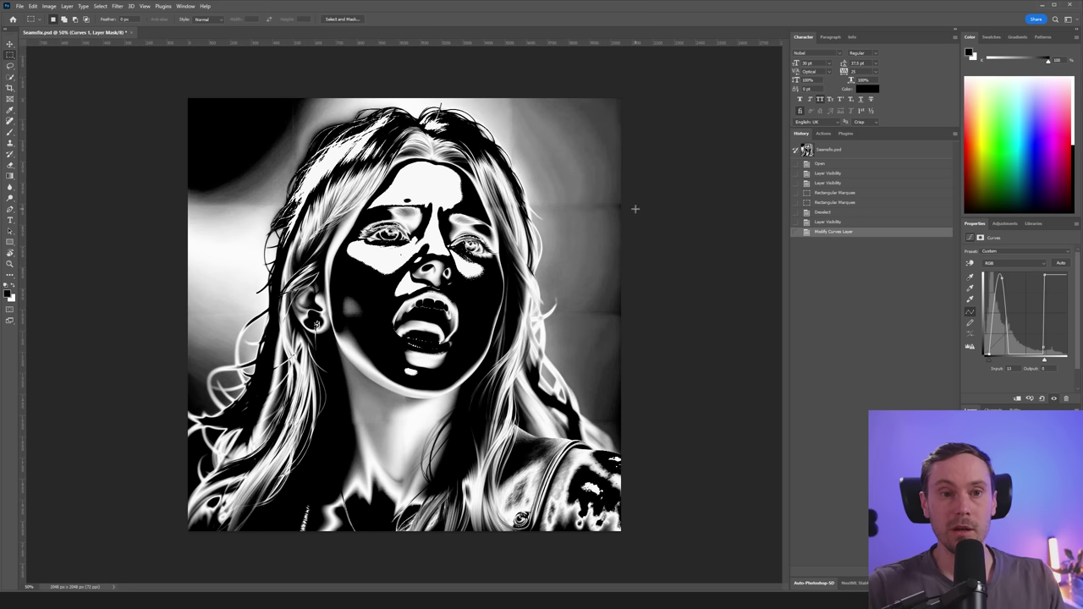
drag(621, 200, 156, 221)
key(ctrl+d)
drag(626, 305, 124, 326)
drag(623, 411, 135, 421)
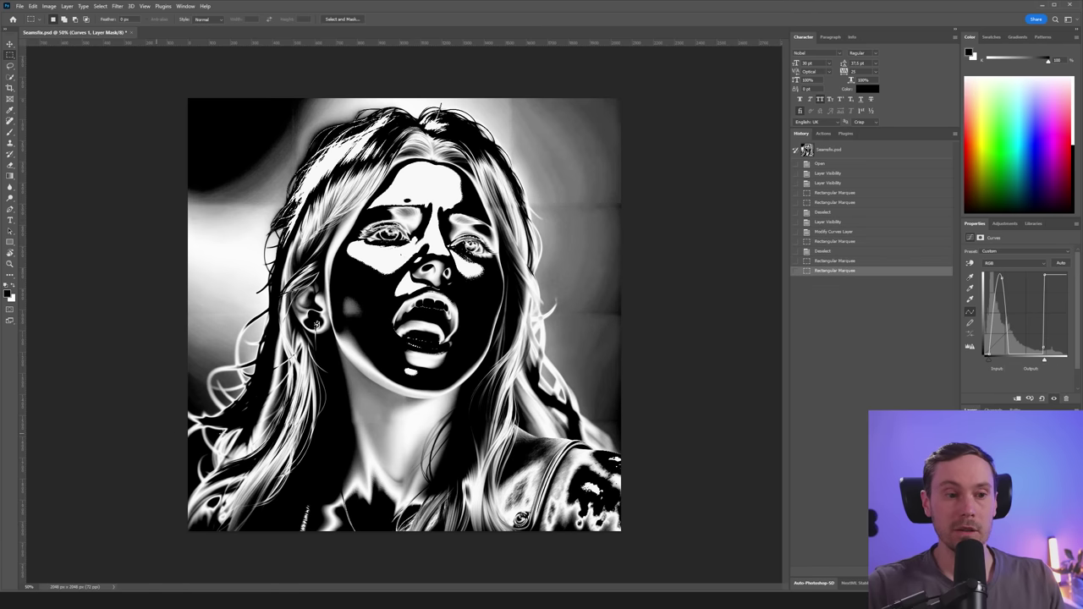
key(ctrl+d)
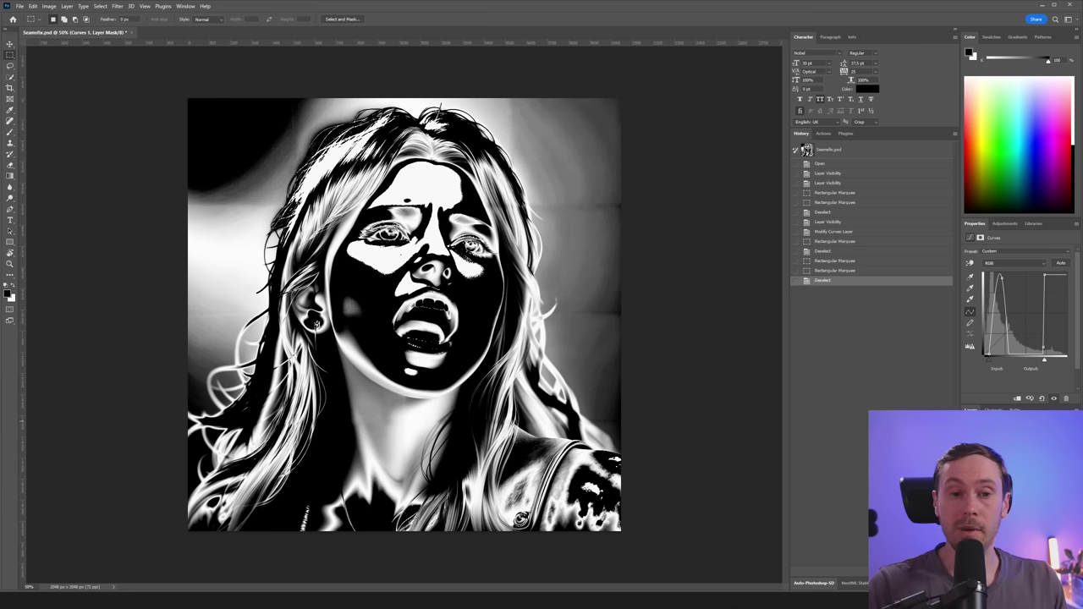
key(ctrl+comma)
key(ctrl+comma)
key(ctrl+comma)
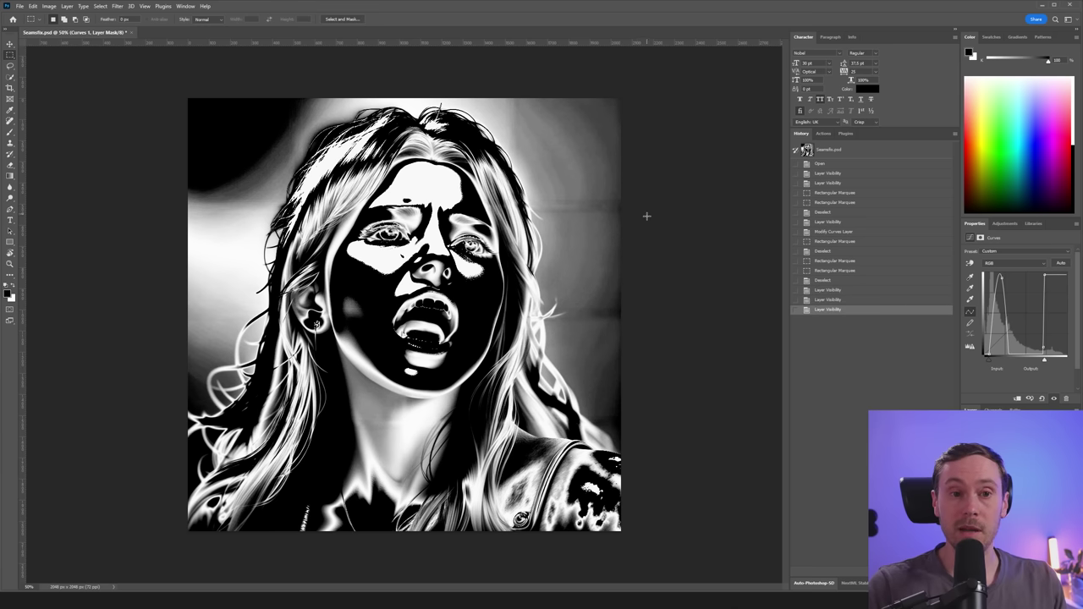
drag(632, 206, 653, 344)
key(ctrl+d)
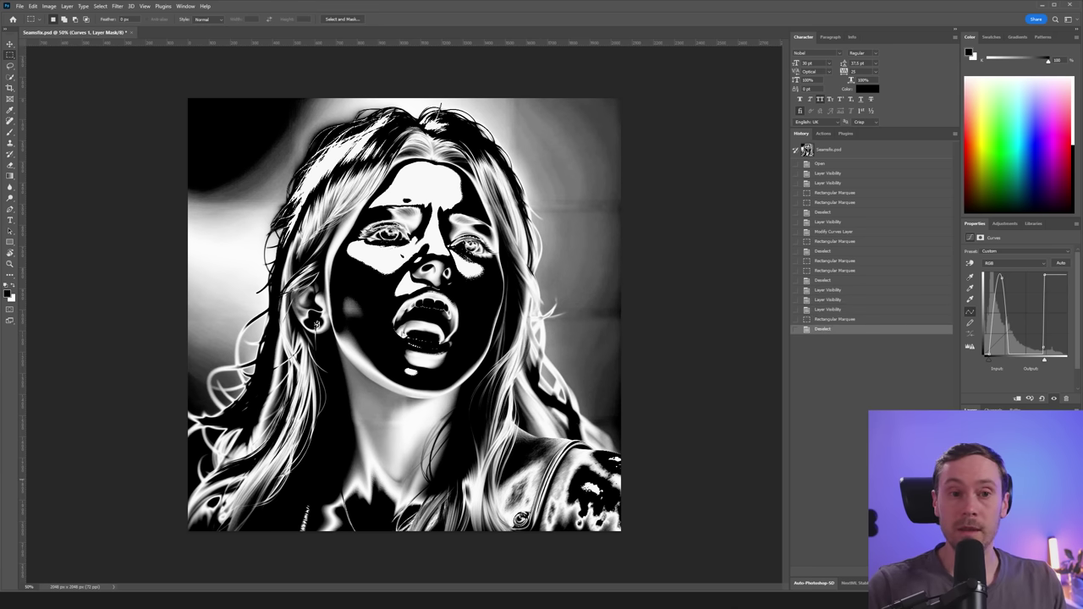
key(ctrl+comma)
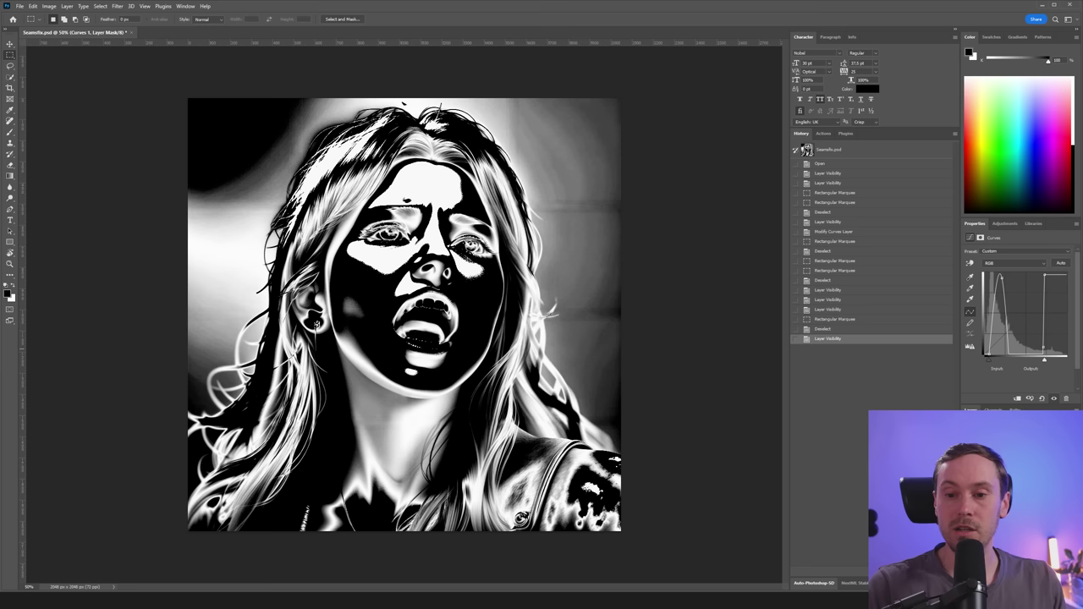
key(ctrl+comma)
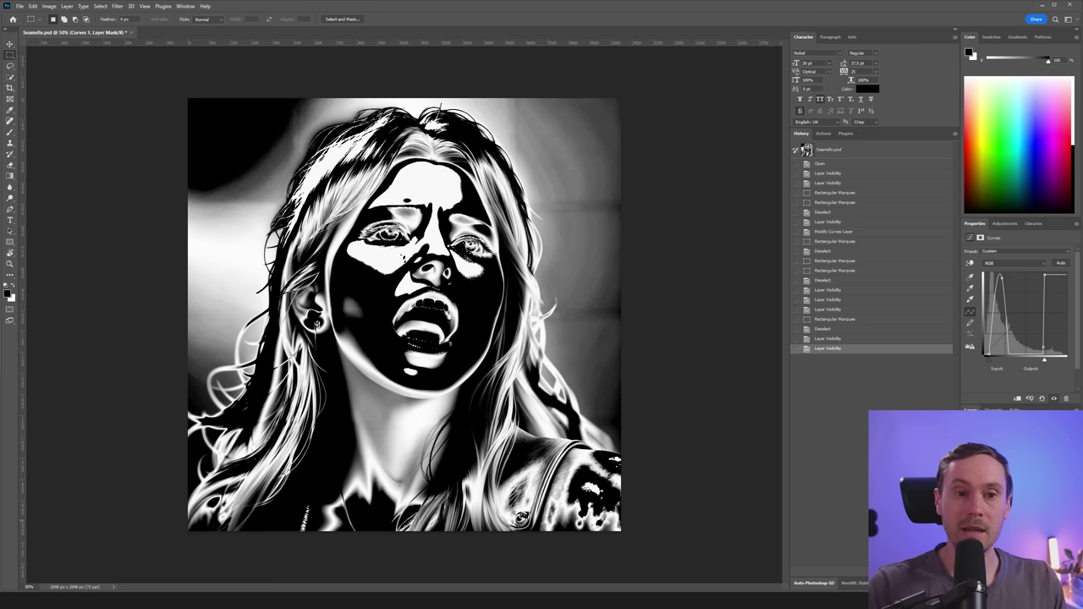
key(ctrl+comma)
key(ctrl+comma)
key(ctrl+comma)
key(ctrl+comma)
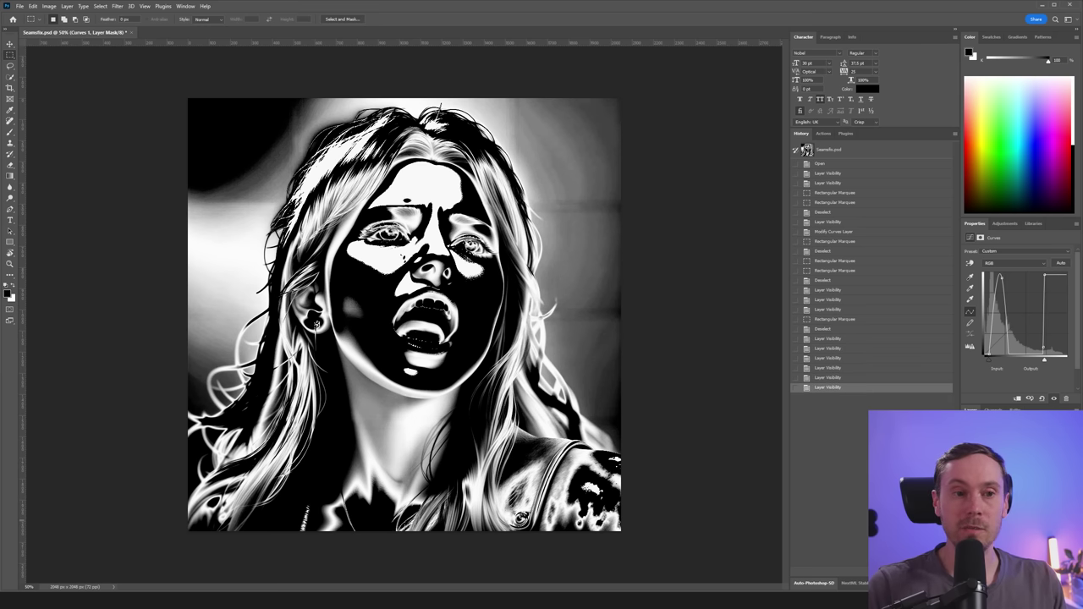
key(ctrl+comma)
key(ctrl+comma)
key(ctrl+comma)
key(ctrl+comma)
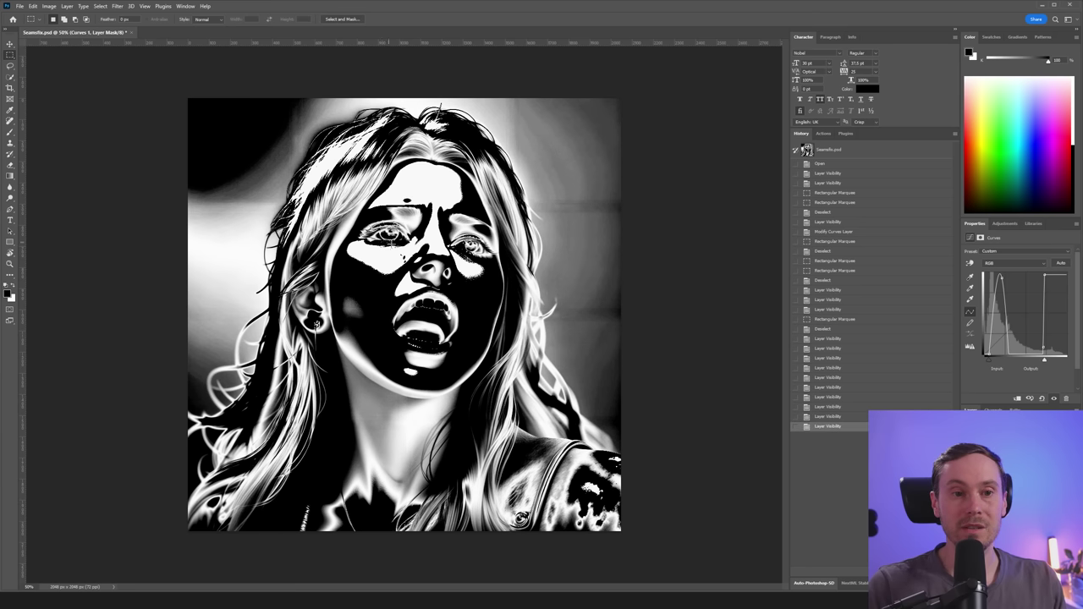
drag(633, 201, 448, 205)
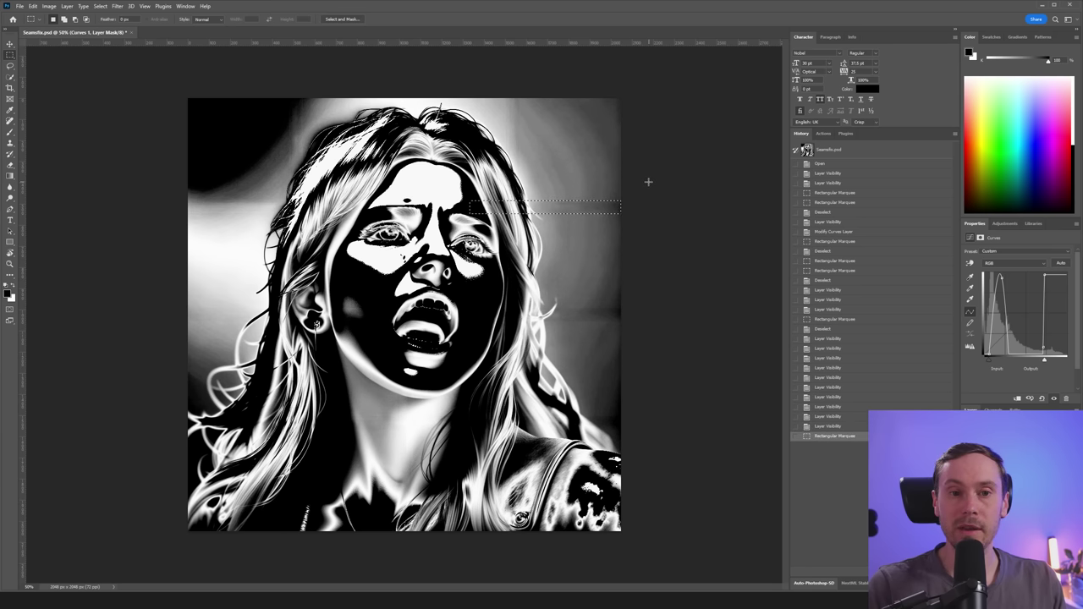
key(ctrl+d)
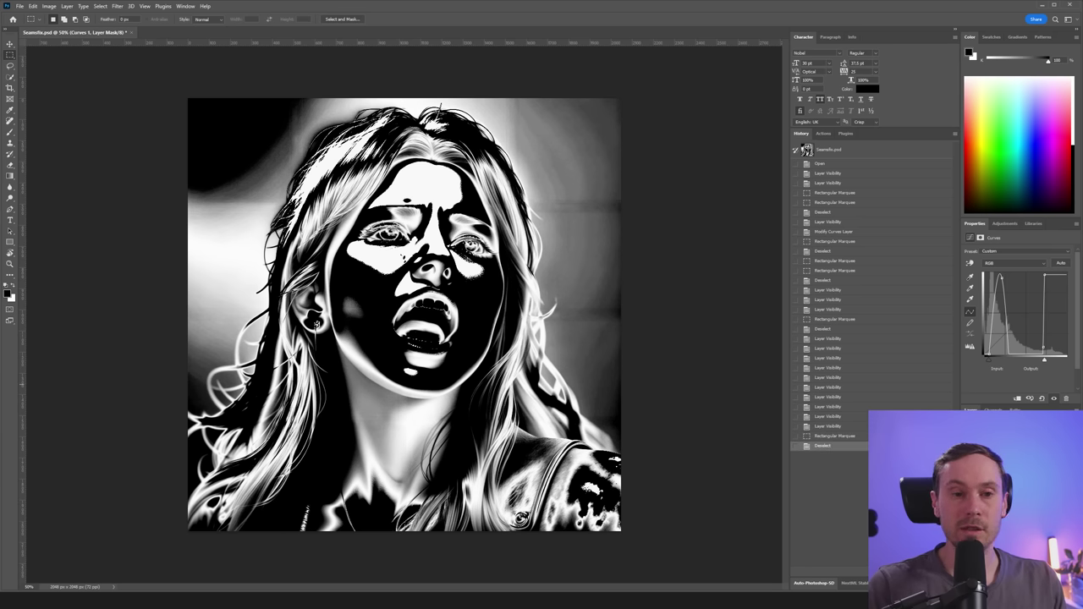
key(ctrl+comma)
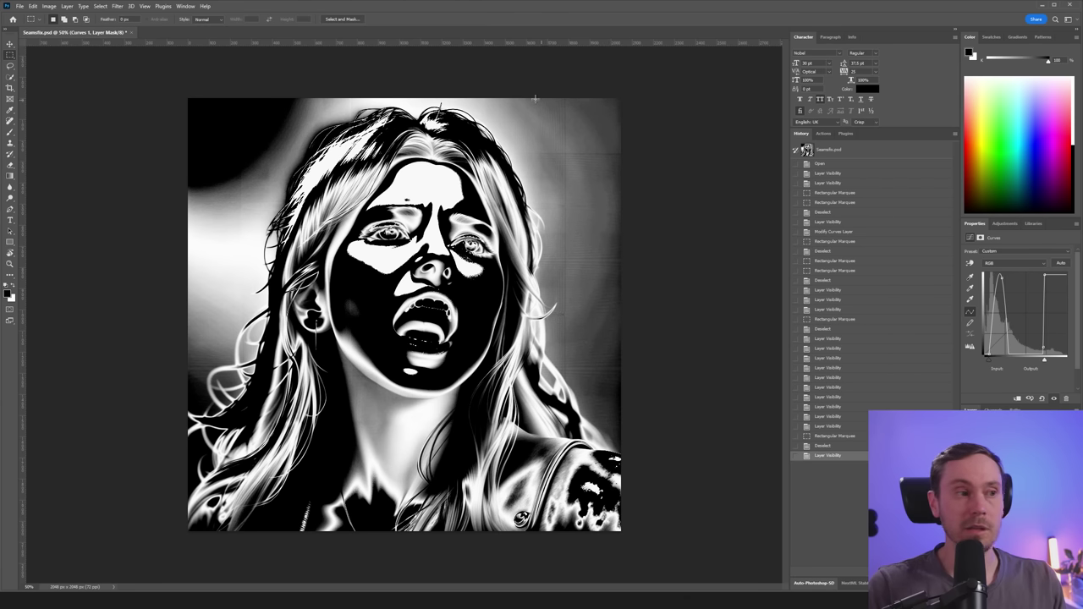
mouse_move(587, 98)
mouse_down()
mouse_move(580, 210)
mouse_move(549, 362)
mouse_up()
key(ctrl+d)
drag(475, 161, 475, 199)
key(ctrl+d)
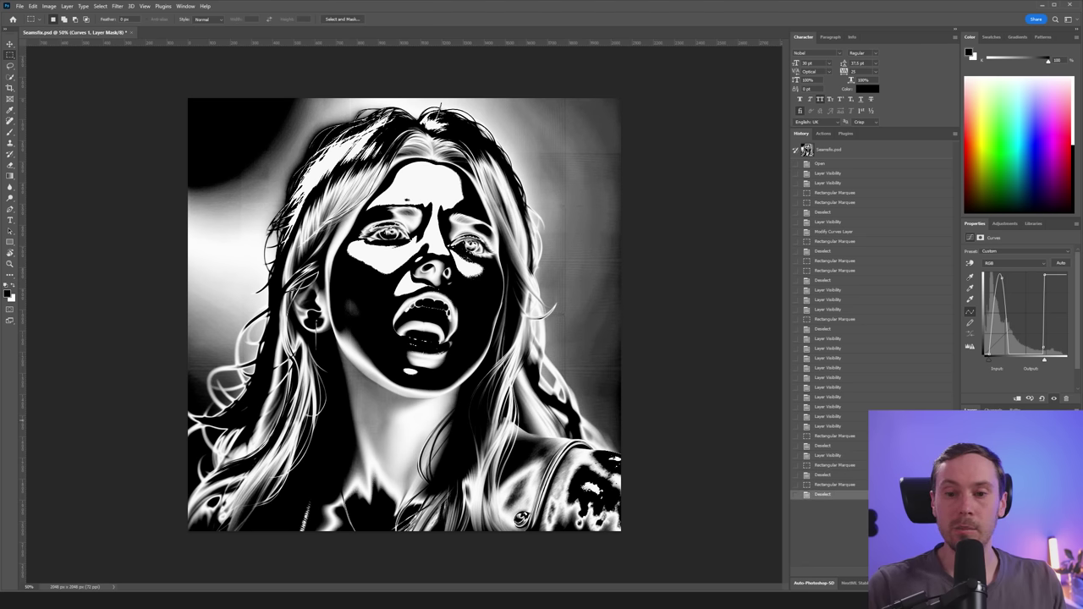
key(ctrl+comma)
key(ctrl+comma)
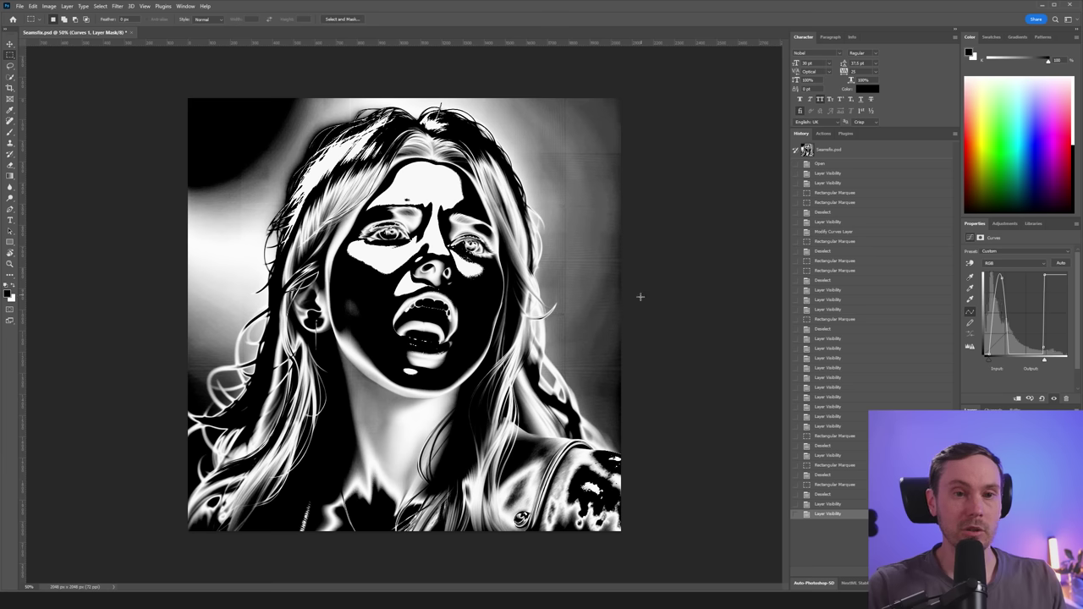
key(ctrl+comma)
key(ctrl+comma)
key(ctrl+comma)
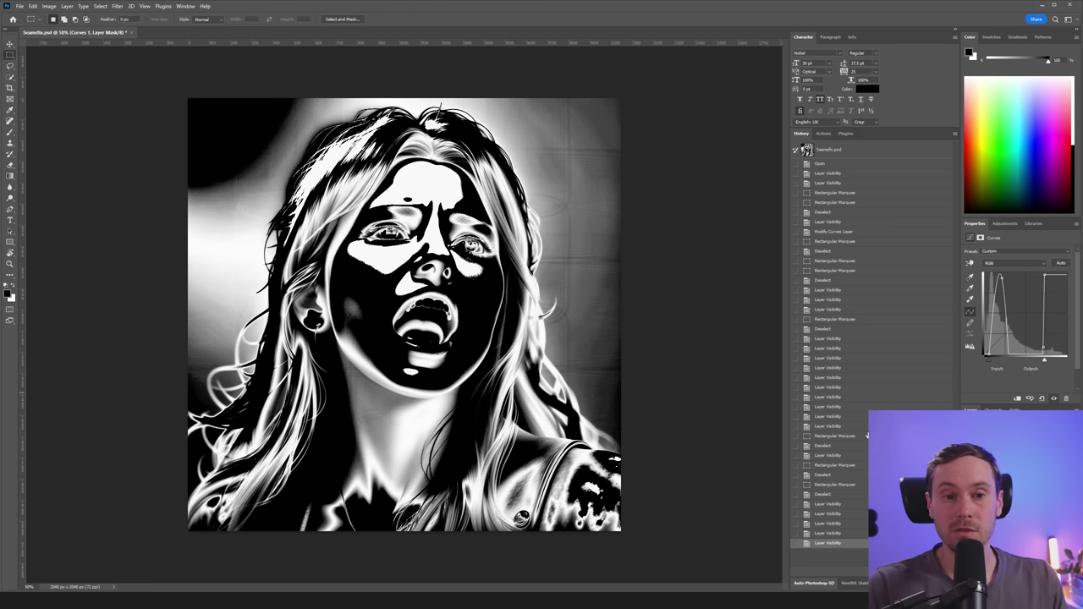
key(ctrl+comma)
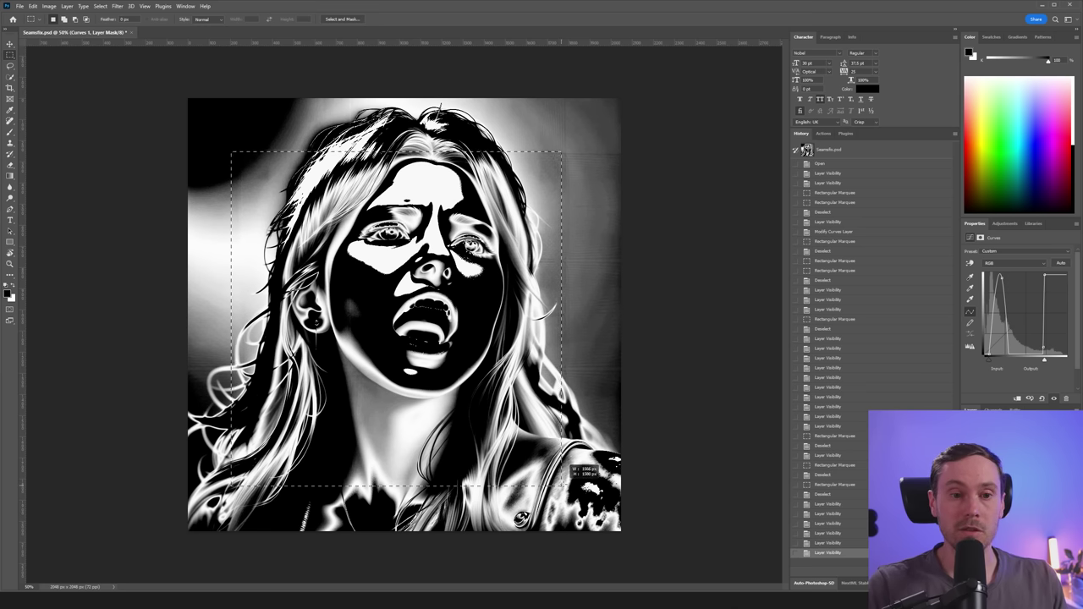
drag(563, 484, 571, 482)
key(ctrl+d)
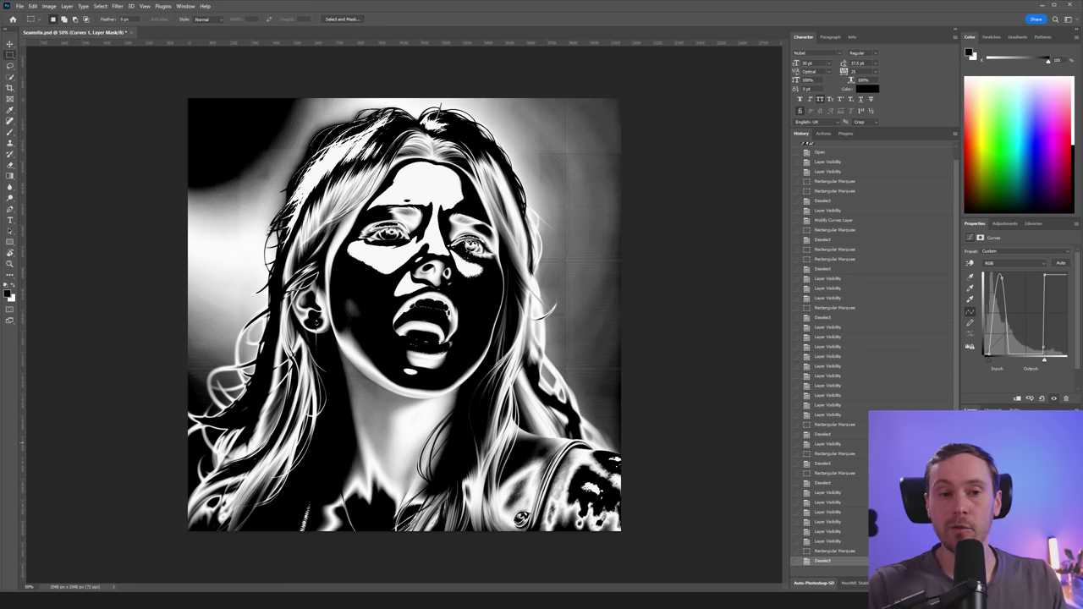
key(ctrl+comma)
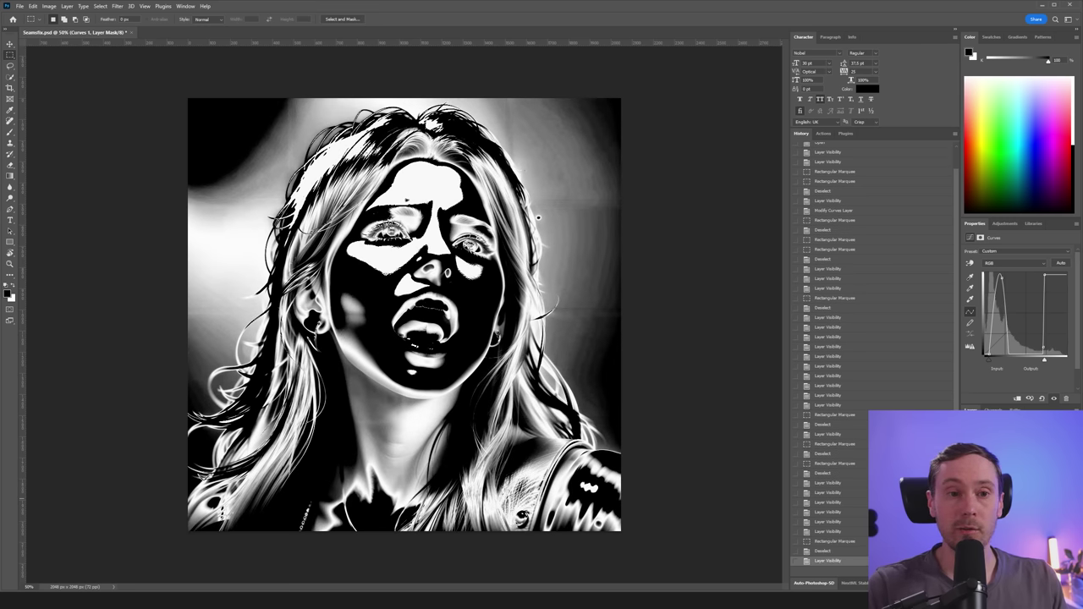
key(ctrl+comma)
key(ctrl+comma)
key(ctrl+comma)
key(ctrl+comma)
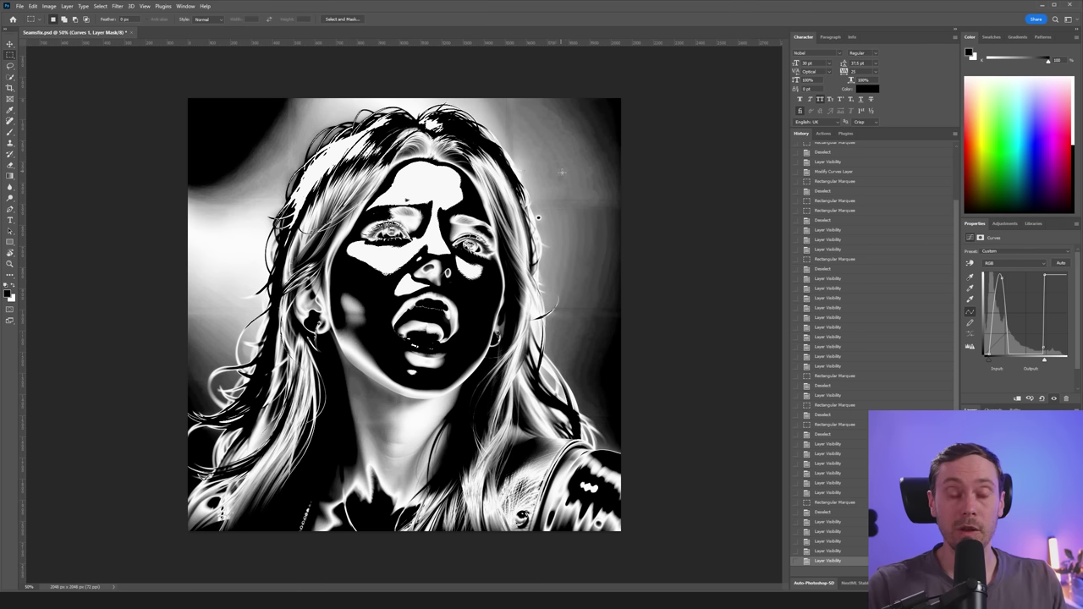
key(ctrl+comma)
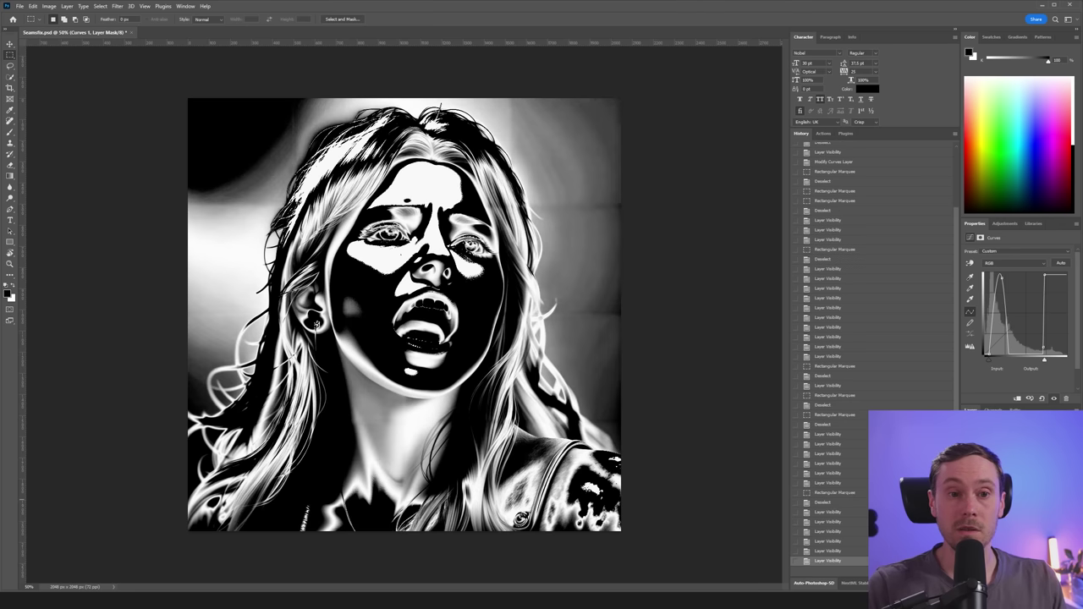
key(ctrl+comma)
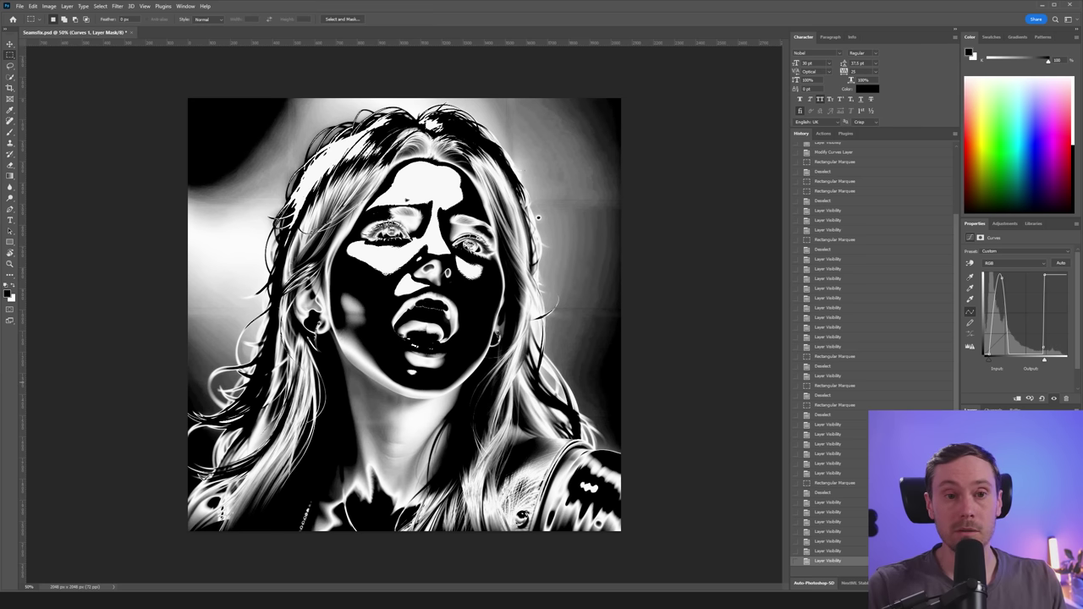
key(ctrl+comma)
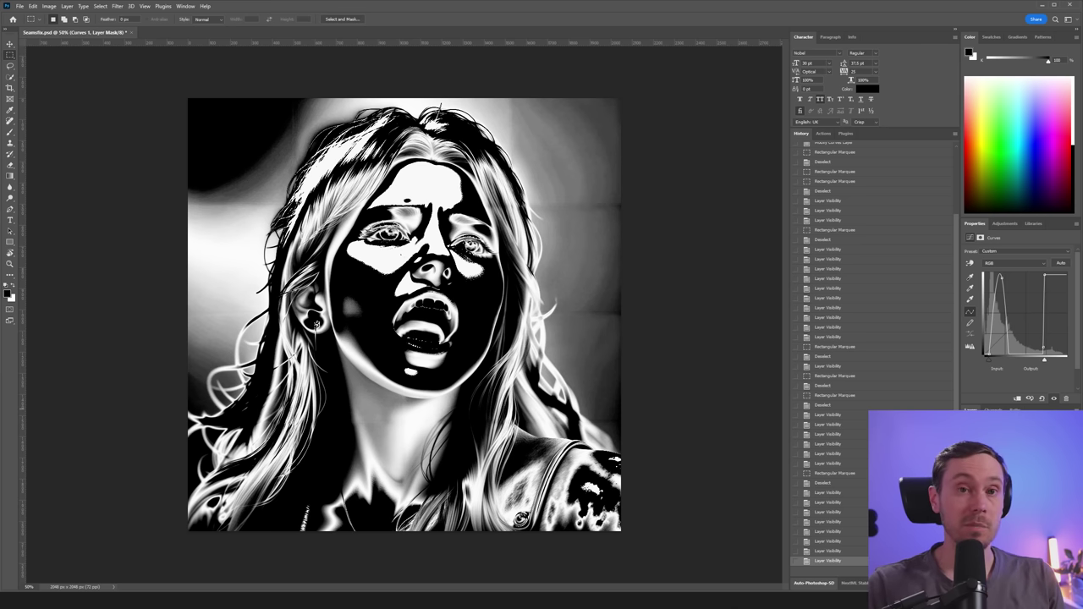
Leave the Seams fix type unchanged, generate the 1024×1024 img2img upscale and preview it enlarged.
key(alt+Tab)
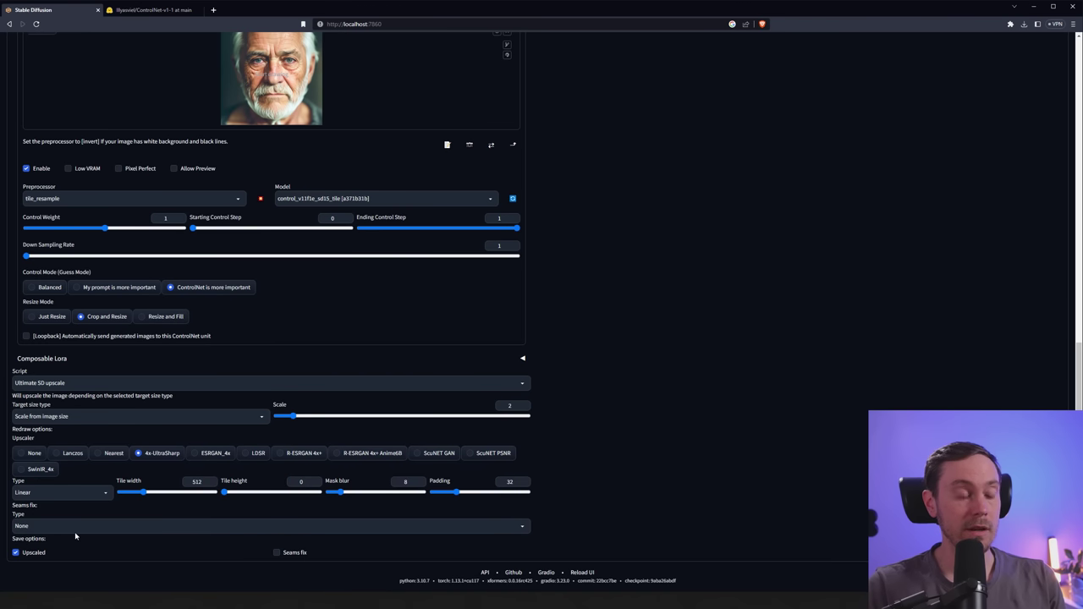
click(75, 529)
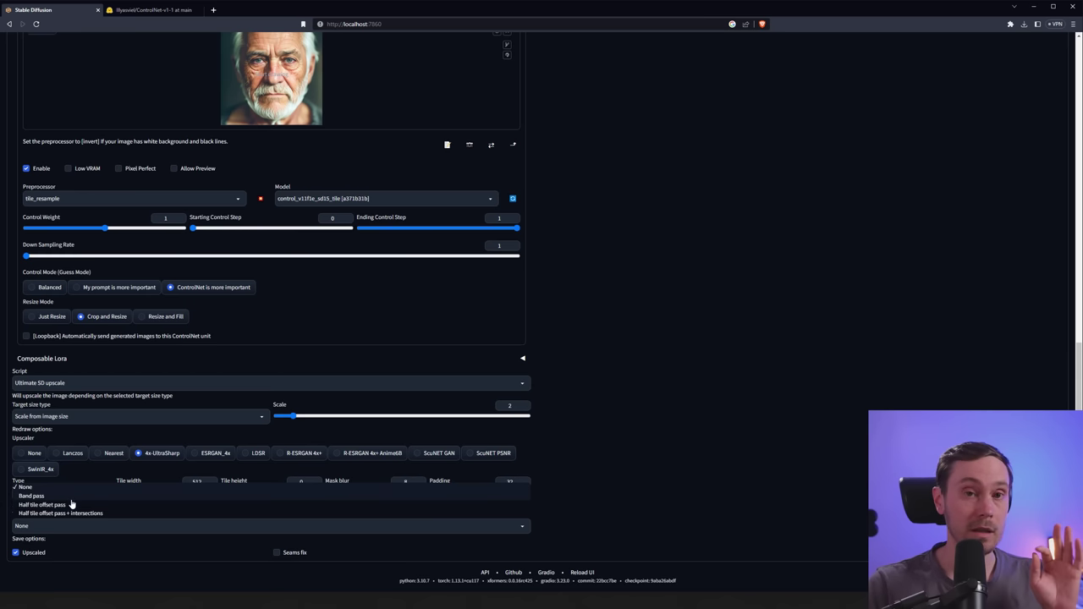
click(617, 438)
scroll(665, 390, up, 5)
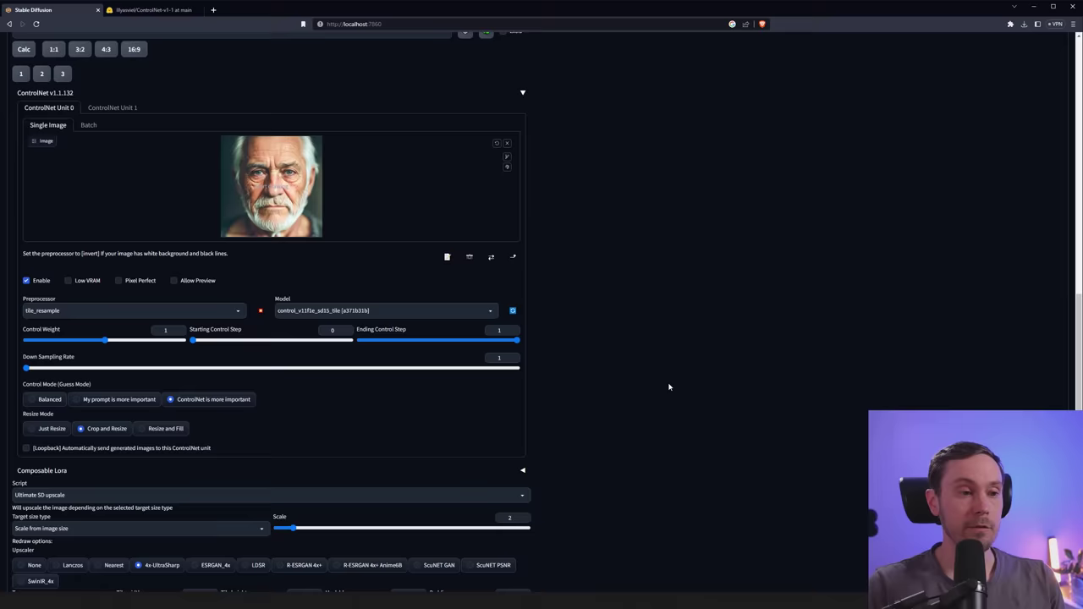
scroll(665, 390, up, 5)
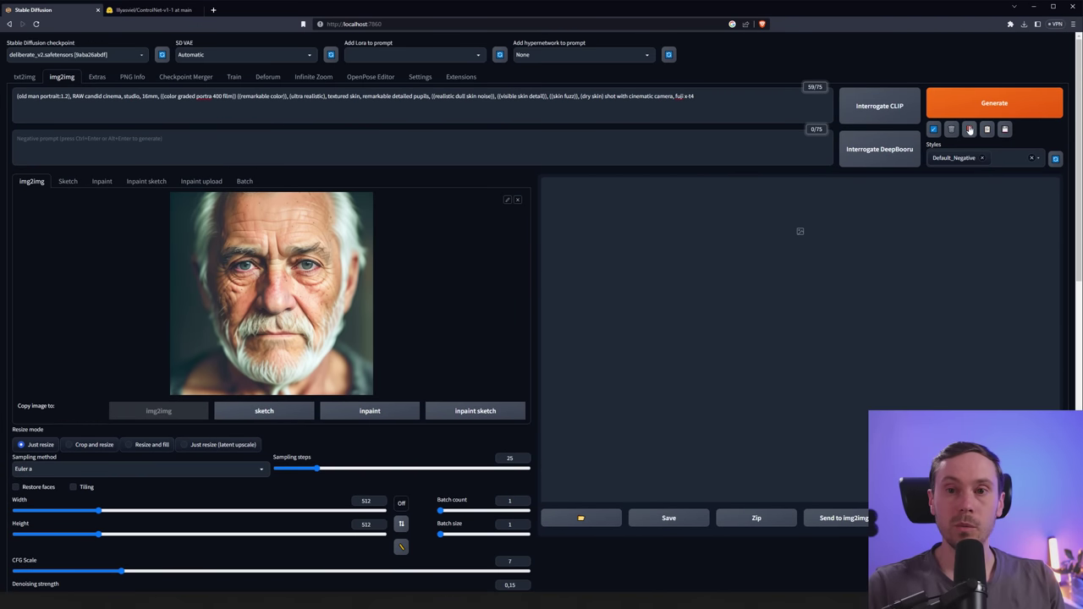
click(967, 102)
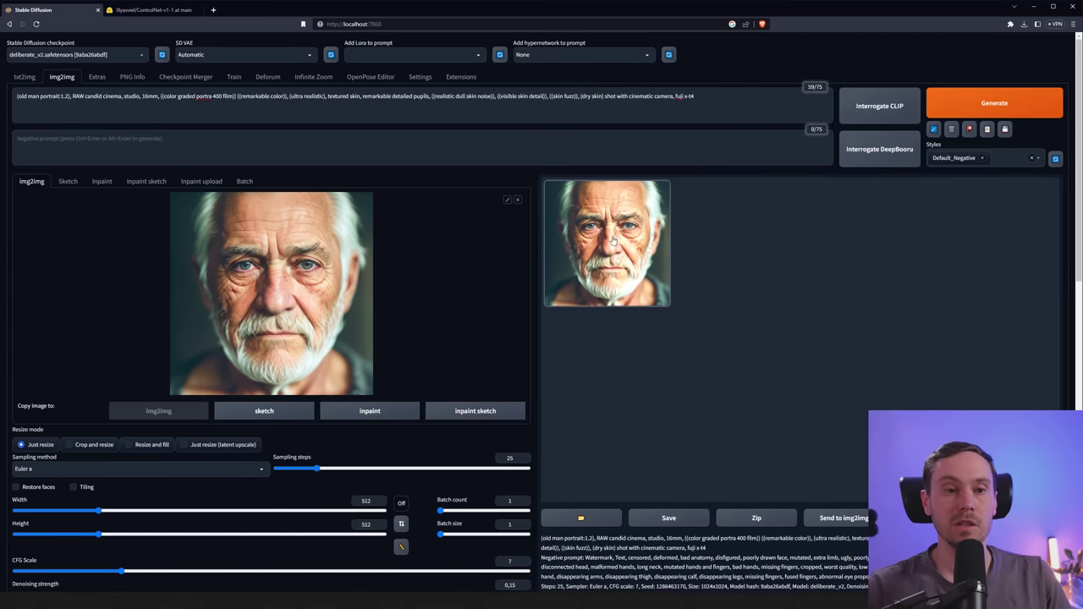
click(606, 223)
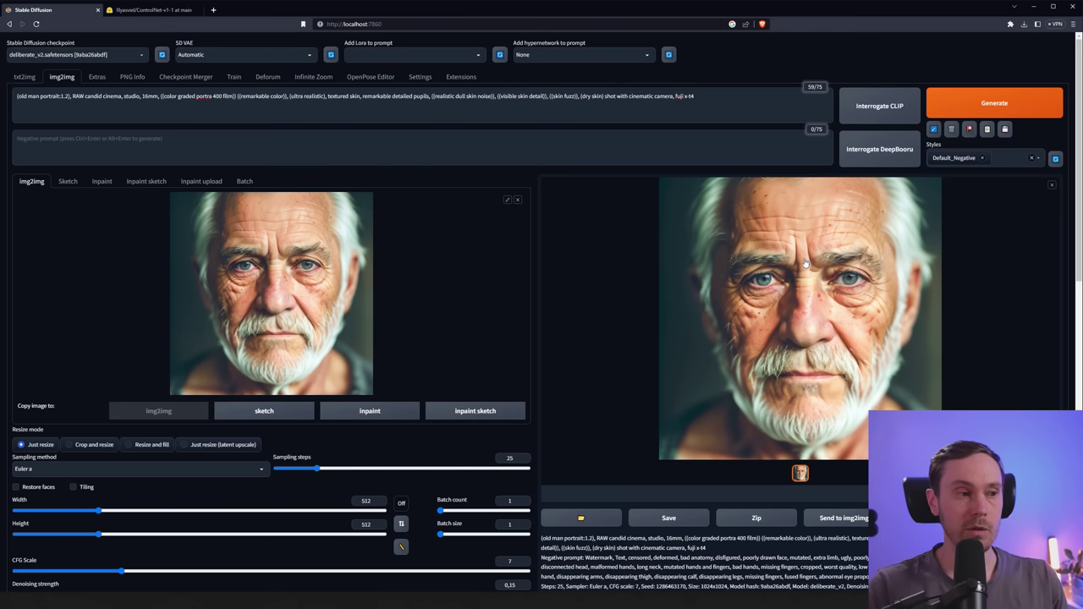
Feed the 1024 result back as img2img input, generate the 2048×2048 upscale and view it full screen.
drag(850, 230, 267, 226)
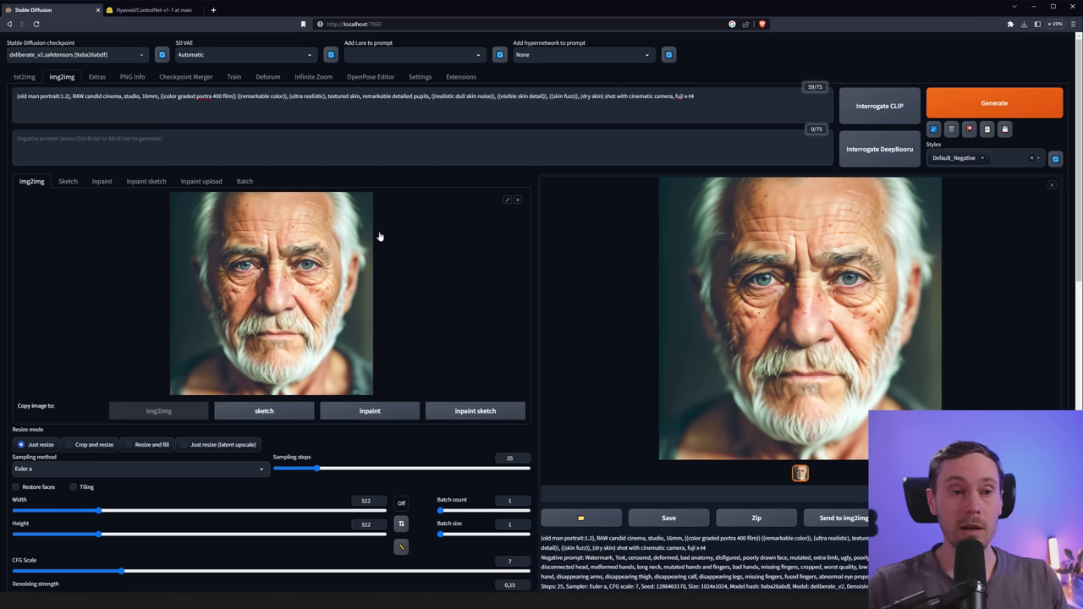
click(983, 103)
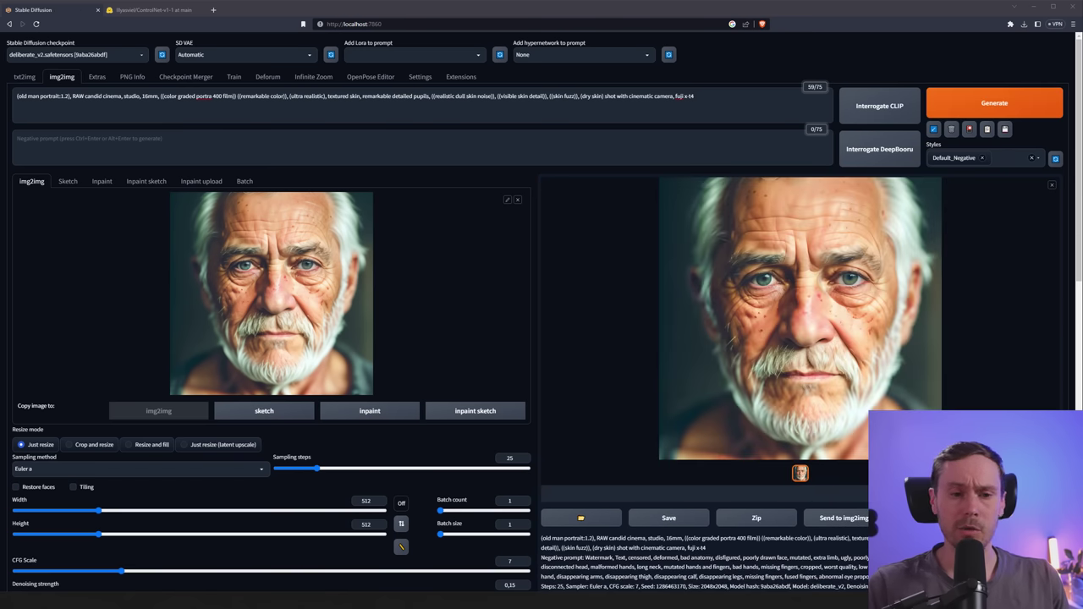
click(687, 226)
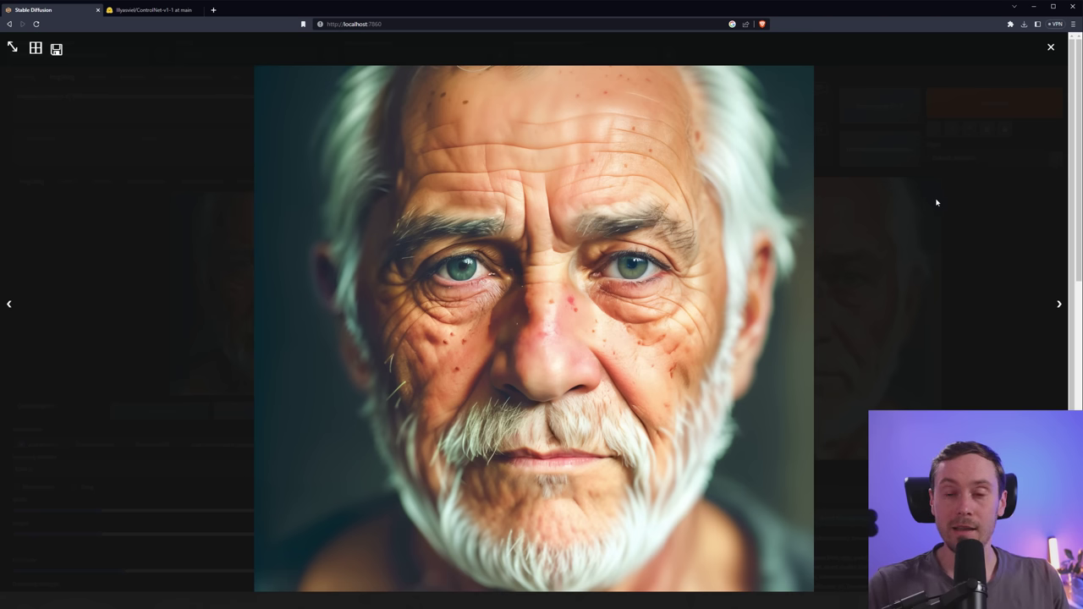
click(960, 253)
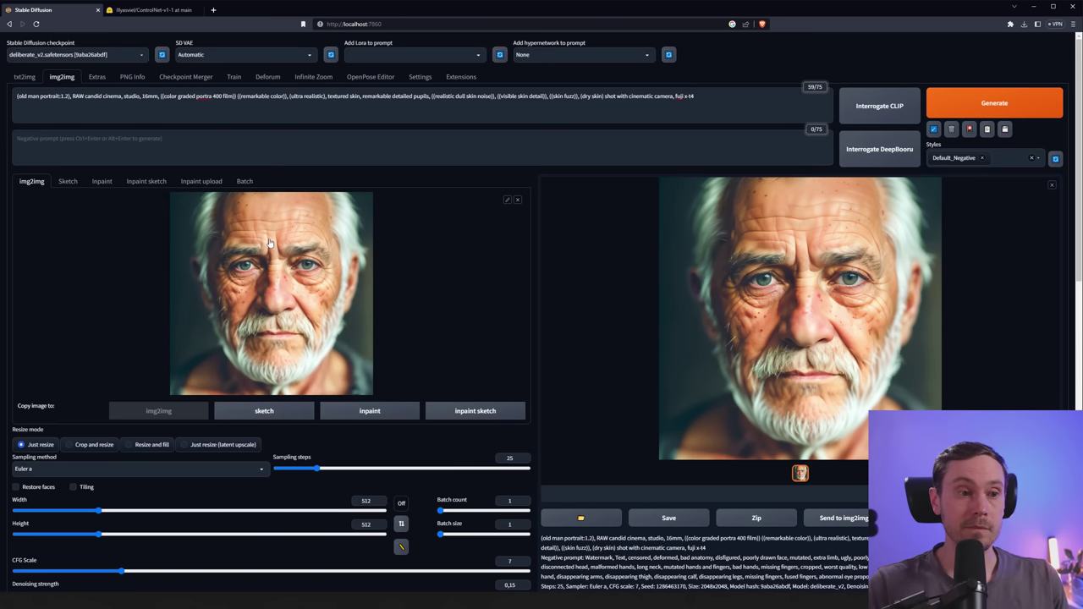
Generate the 4096×4096 upscale from the 2048 image.
click(981, 105)
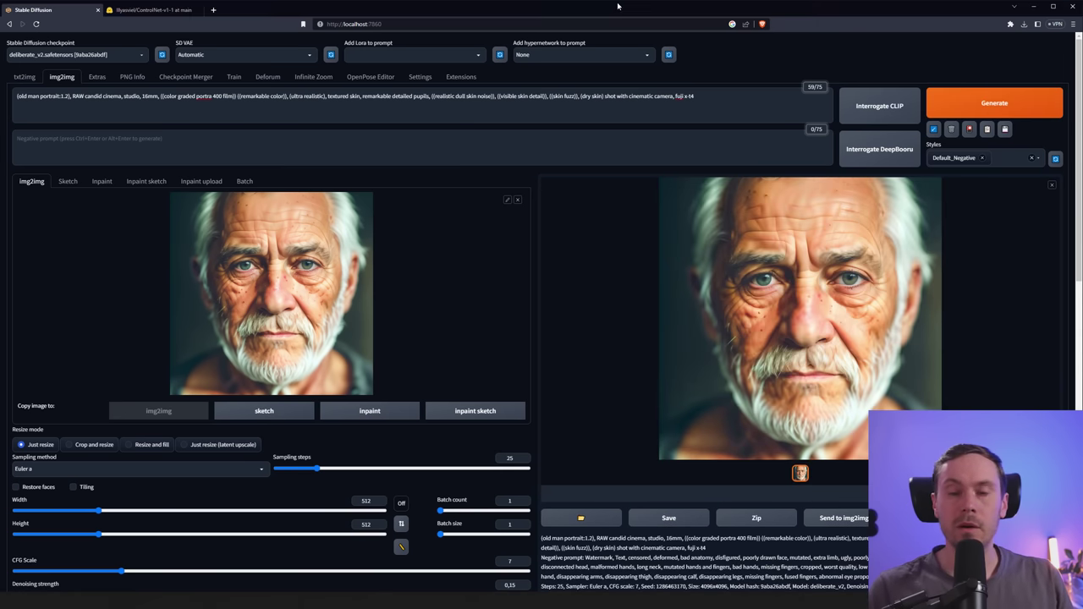
Open the 4096 result in Windows Photos and enlarge the viewer window.
click(773, 252)
click(1050, 47)
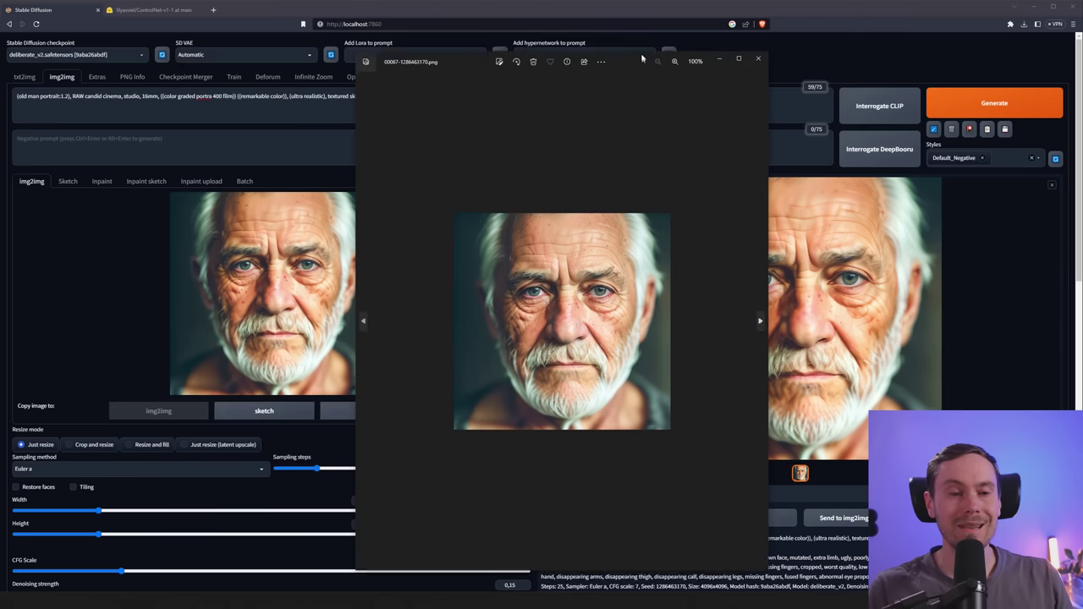
drag(642, 58, 671, 40)
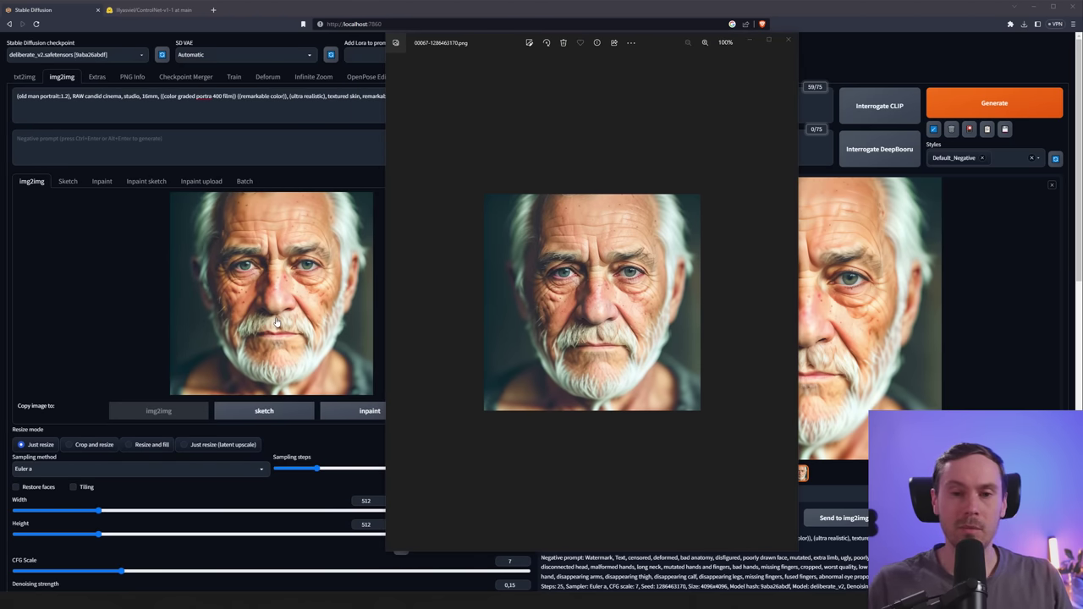
double_click(619, 40)
drag(619, 40, 647, 41)
drag(923, 225, 958, 225)
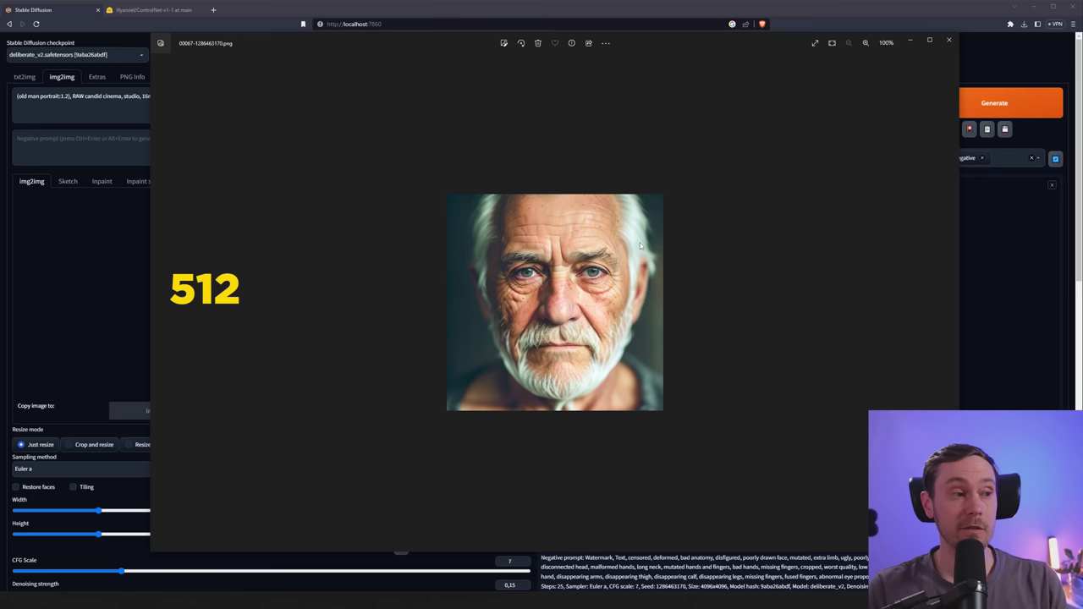
Step through the 1024, 2048 and 4096 versions, flipping repeatedly between 2048 and 4096.
key(Right)
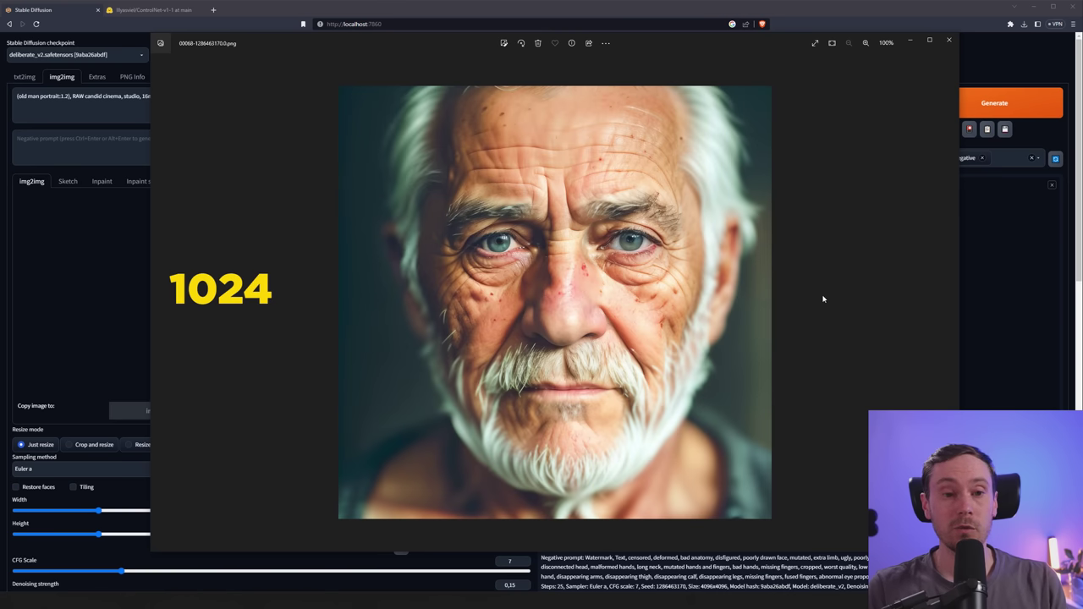
key(Right)
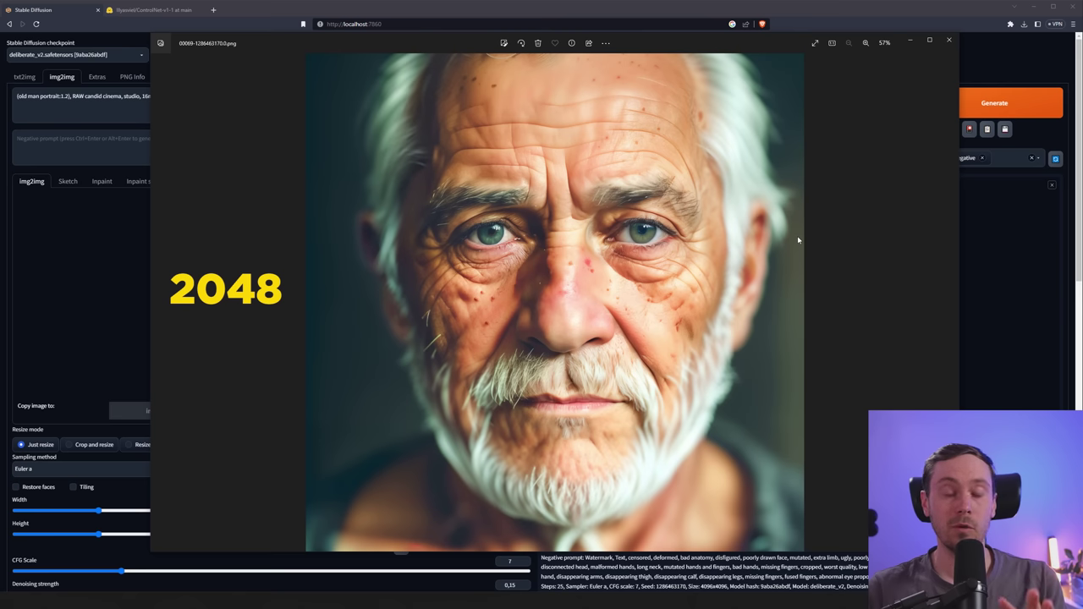
key(Right)
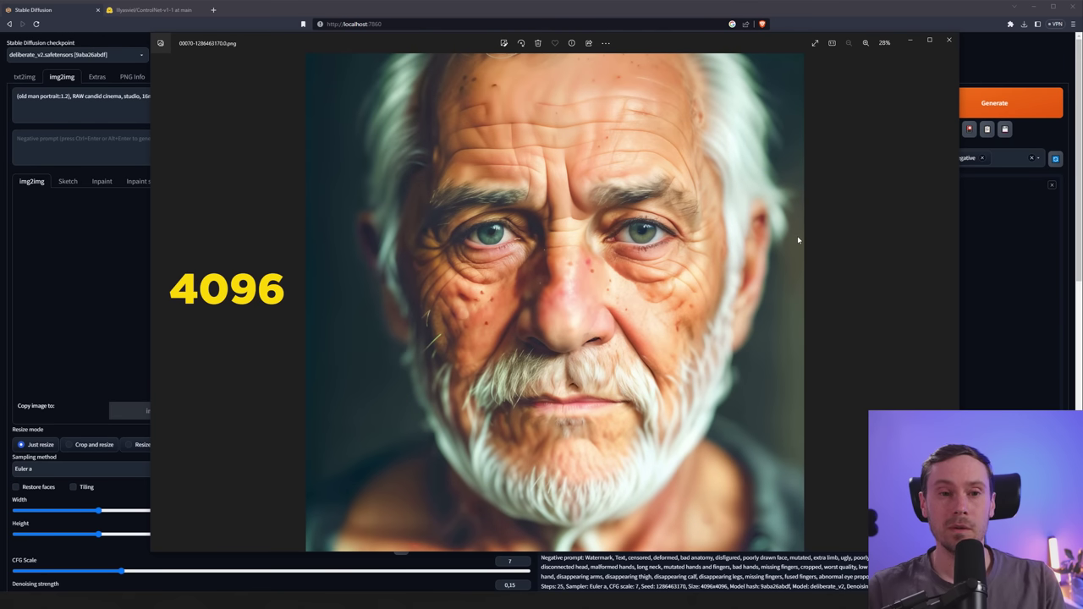
key(Left)
key(Right)
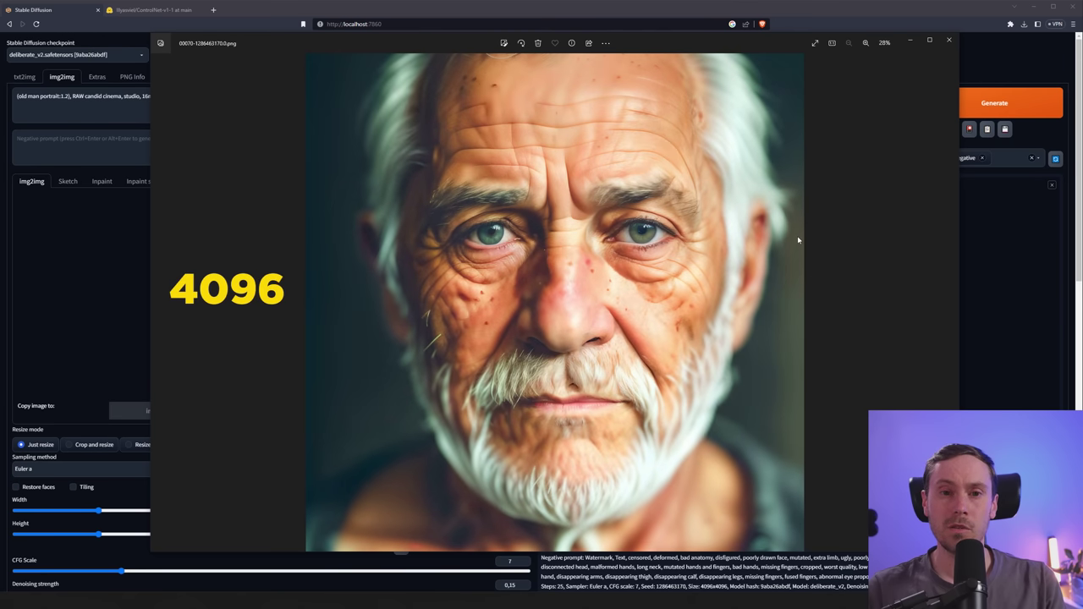
key(Left)
key(Right)
key(Left)
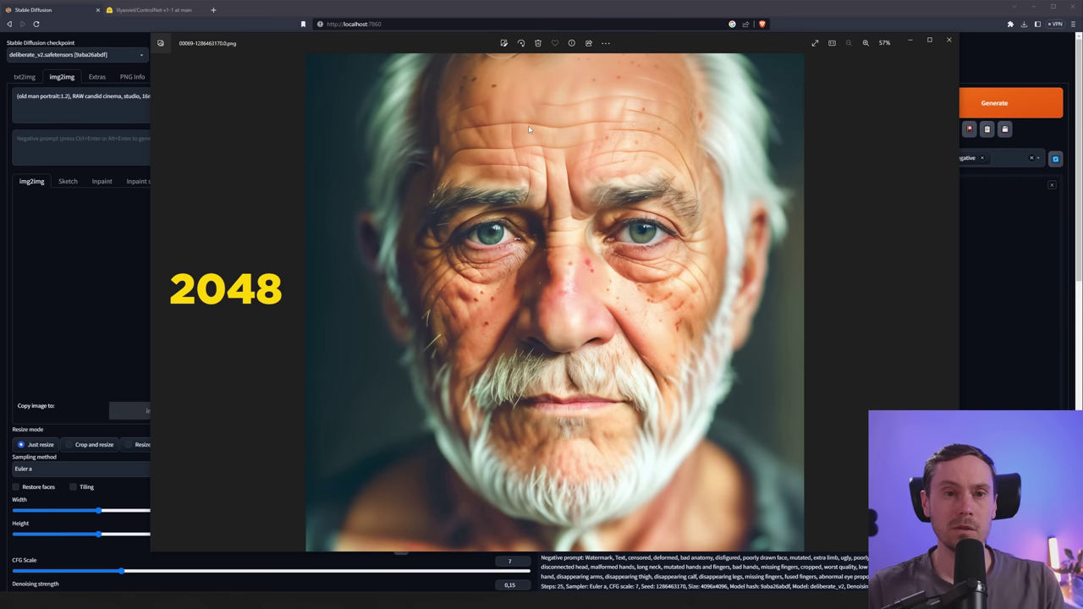
key(Right)
key(Left)
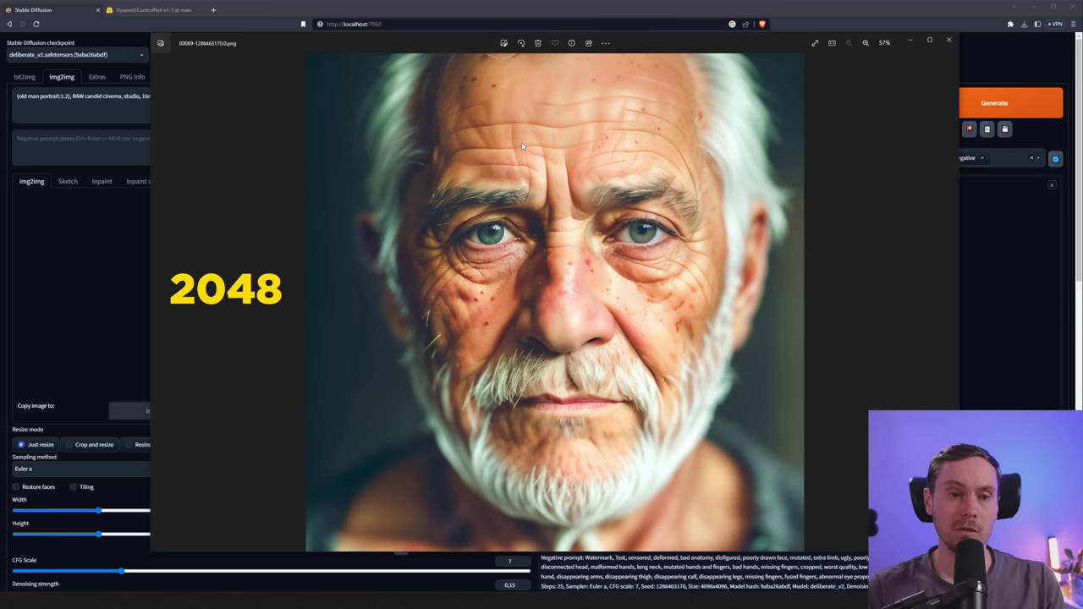
key(Right)
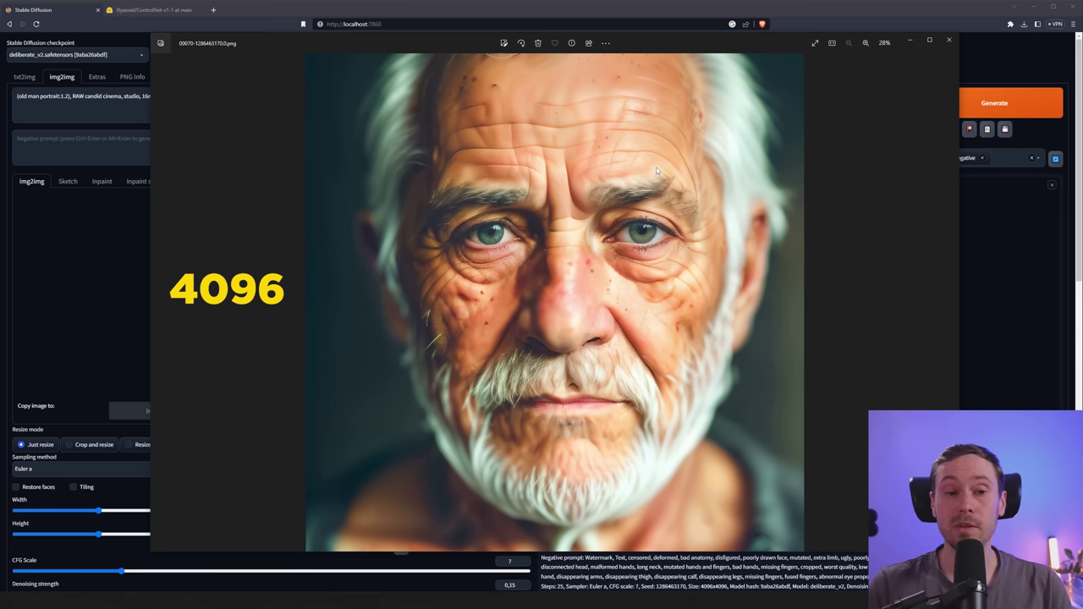
Zoom the 4096 portrait to 100% and centre the close-up on the right eye.
double_click(664, 237)
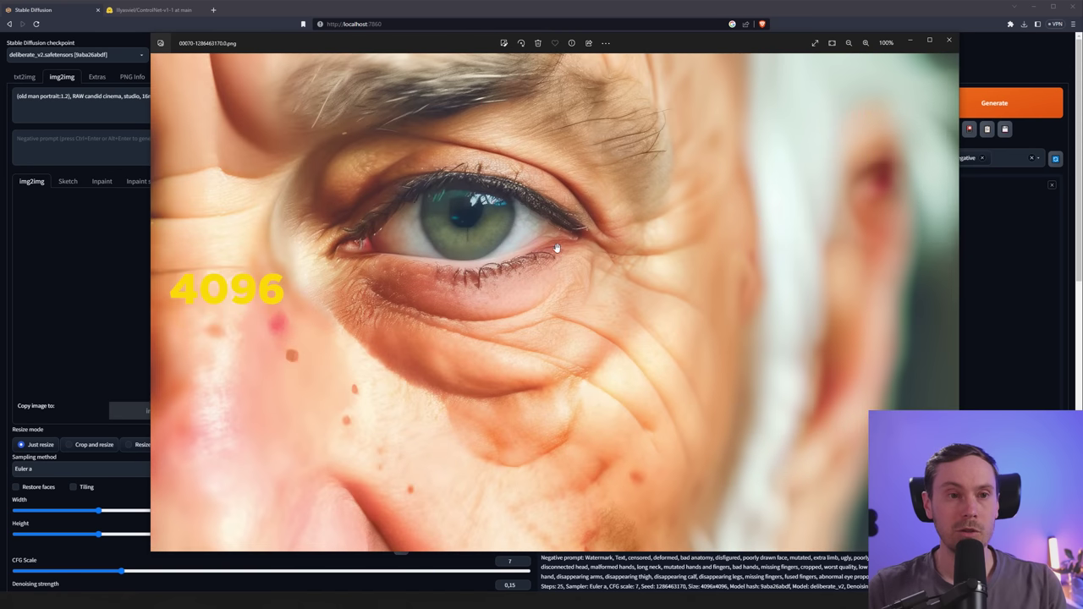
drag(712, 237, 537, 216)
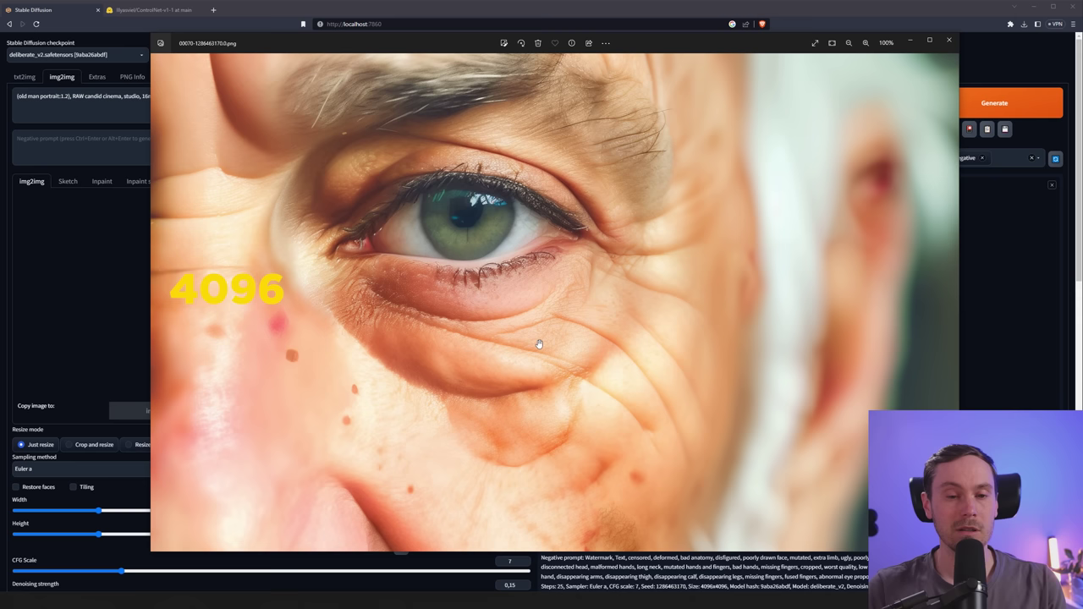
scroll(520, 363, down, 3)
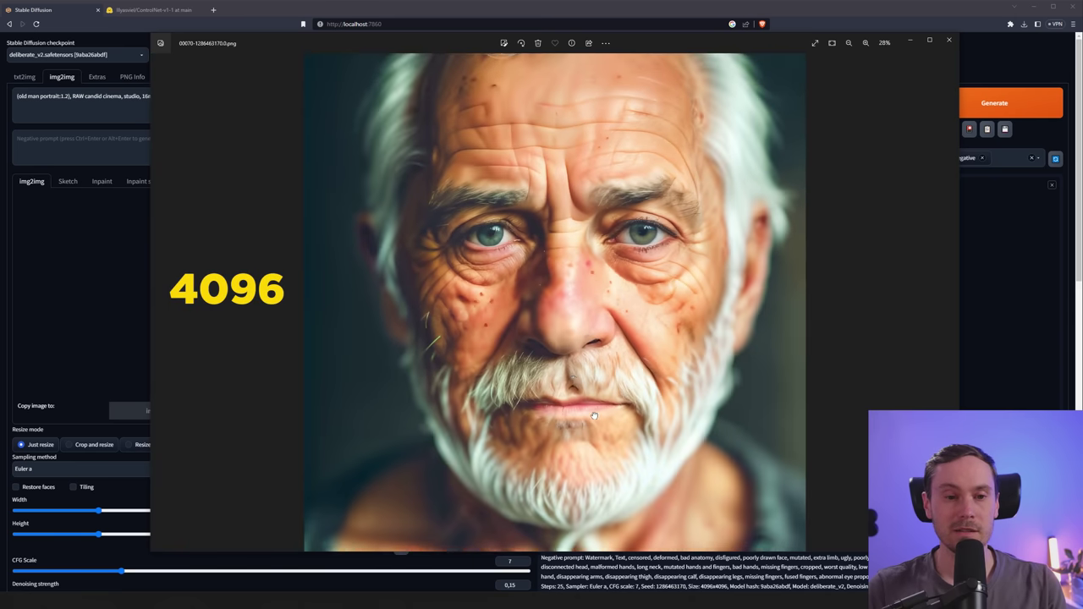
scroll(582, 407, up, 1)
scroll(582, 407, up, 3)
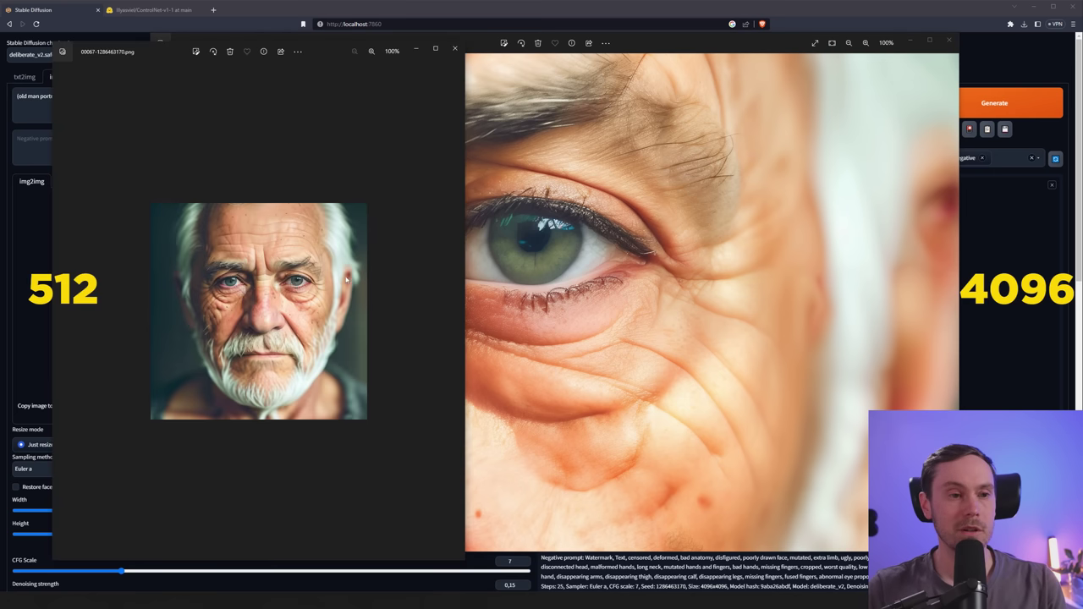
scroll(336, 283, up, 10)
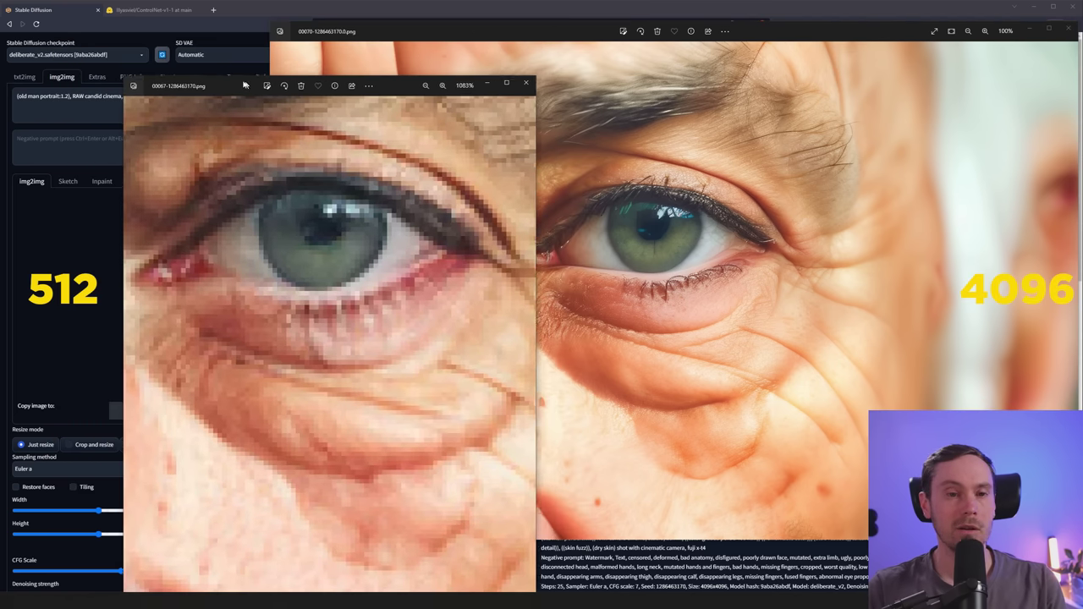
Position the 512 viewer beside it for comparison, then close both Photos windows.
drag(243, 85, 228, 84)
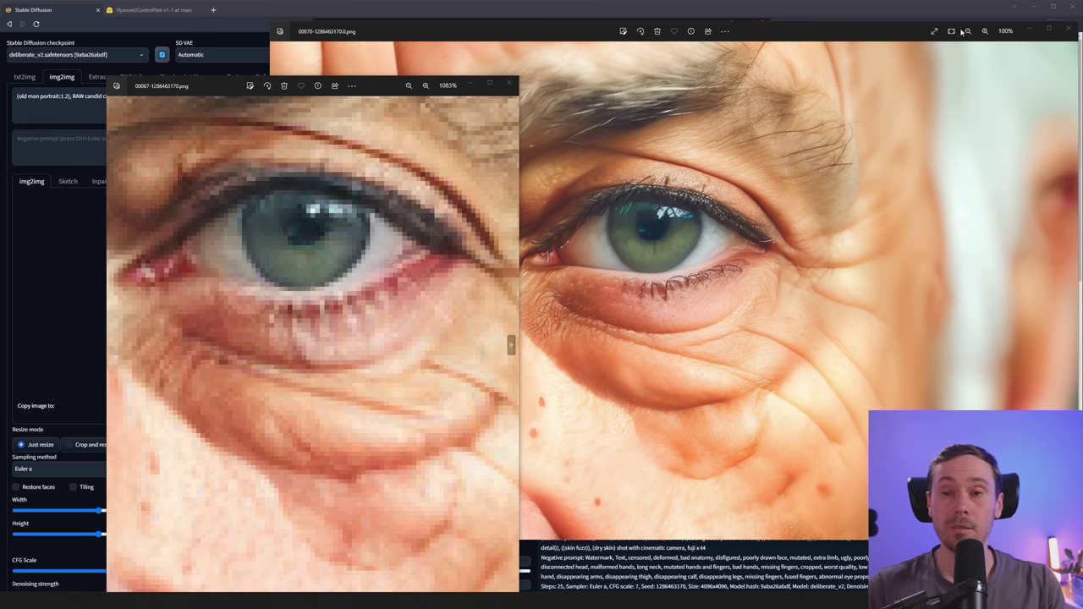
click(1068, 30)
click(508, 83)
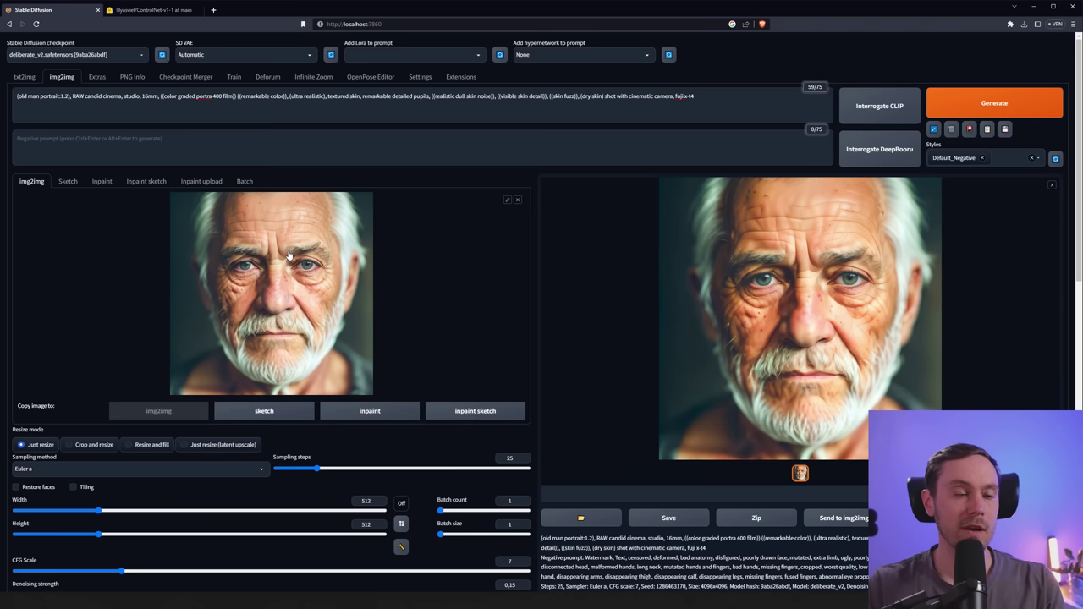
Raise Denoising strength to about 0.7, generate a new 1024×1024 upscale and open it enlarged.
click(1051, 185)
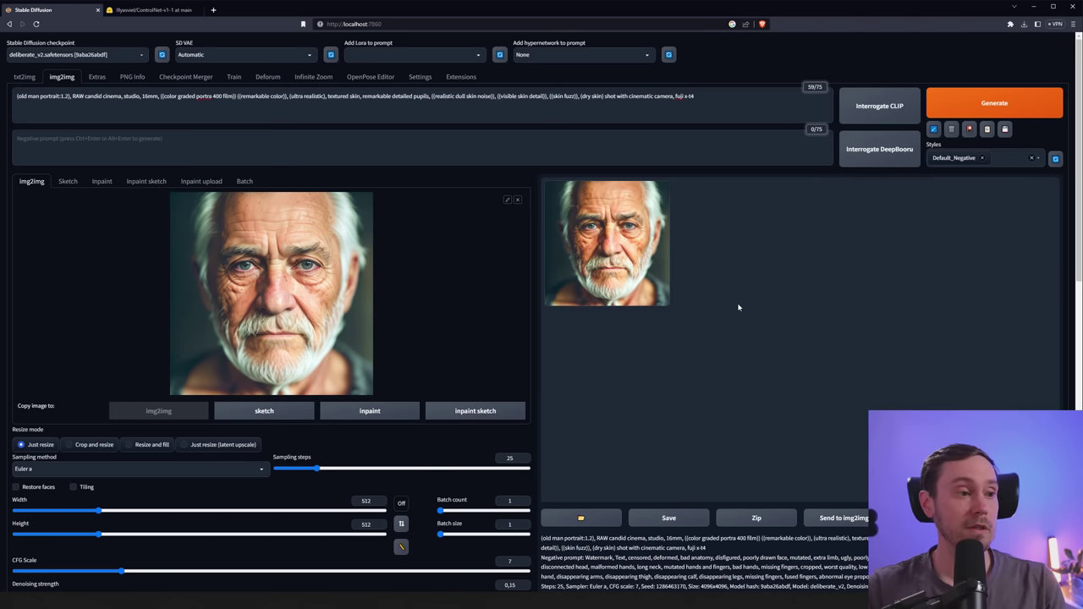
scroll(634, 334, down, 2)
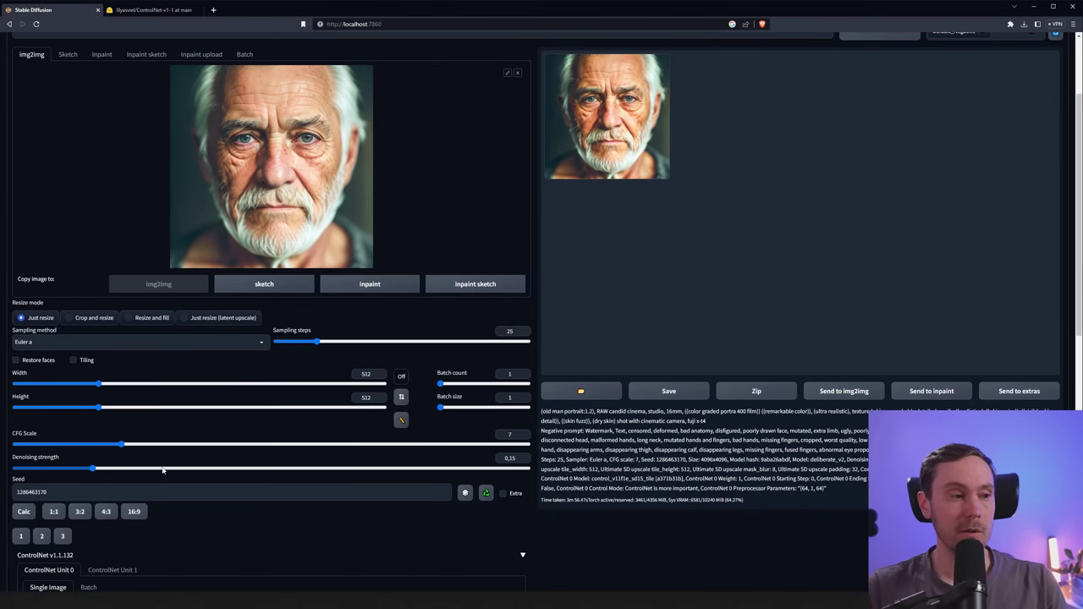
drag(163, 471, 376, 471)
scroll(846, 212, up, 2)
key(ctrl+Return)
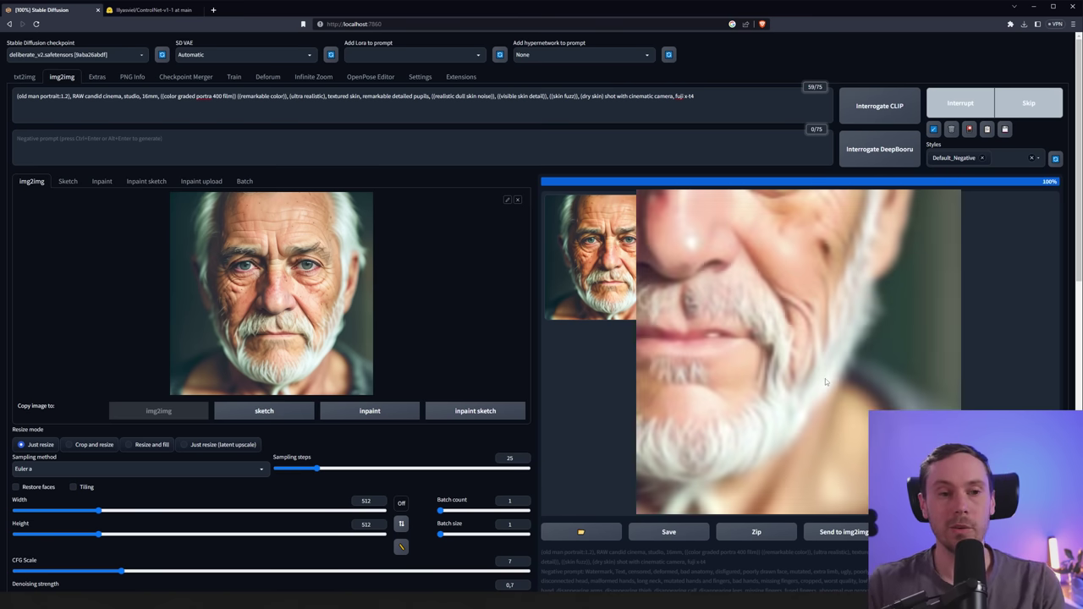
click(633, 221)
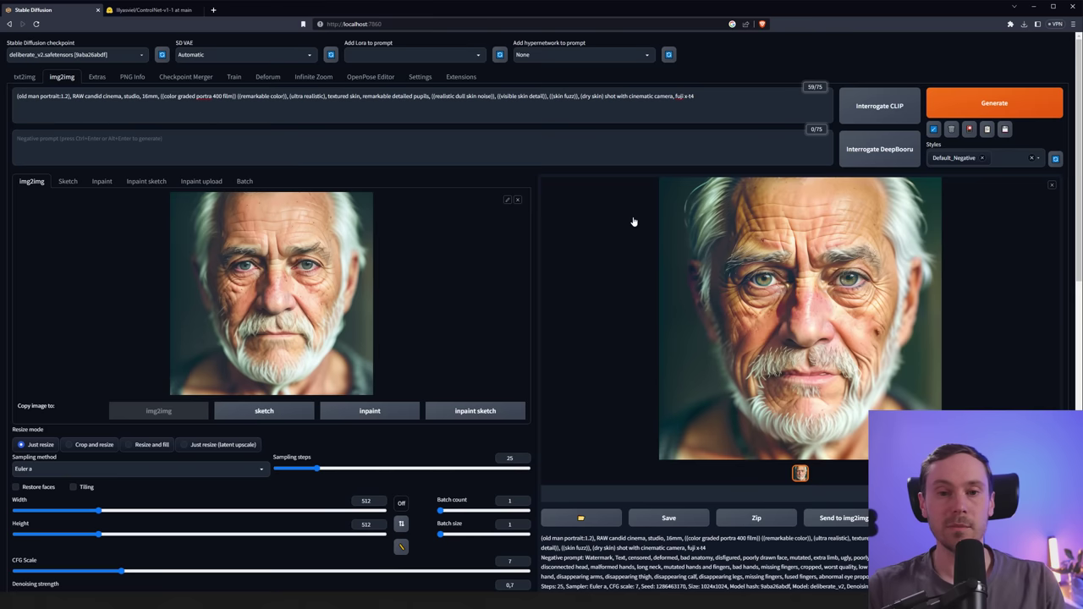
Regenerate the 1024×1024 upscale at denoising 0.7 with Ultimate SD upscale at scale 2.
click(1054, 187)
scroll(100, 433, down, 4)
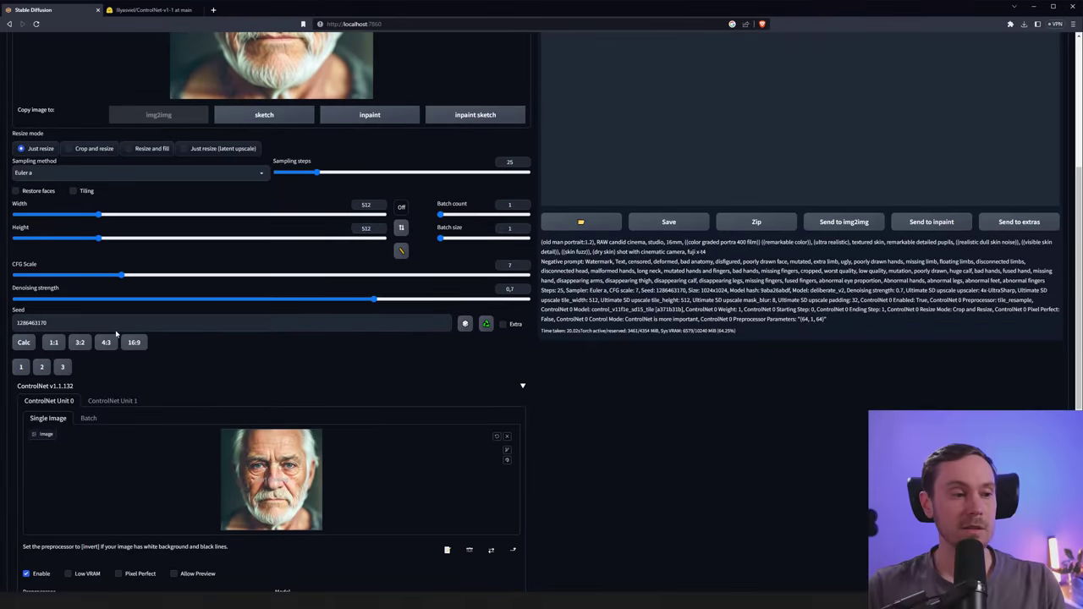
scroll(34, 341, down, 3)
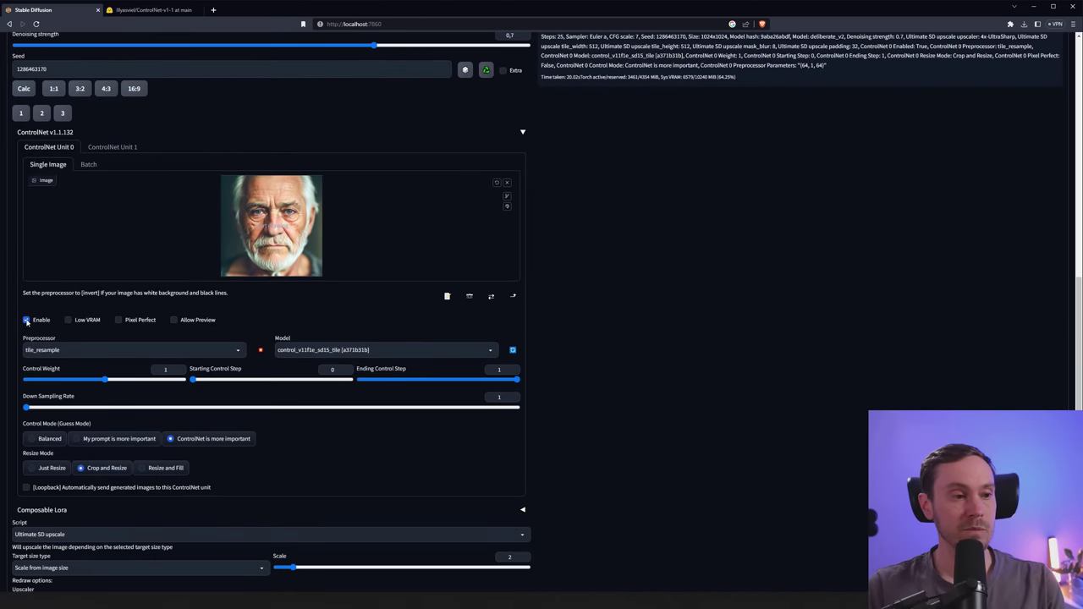
scroll(602, 441, down, 2)
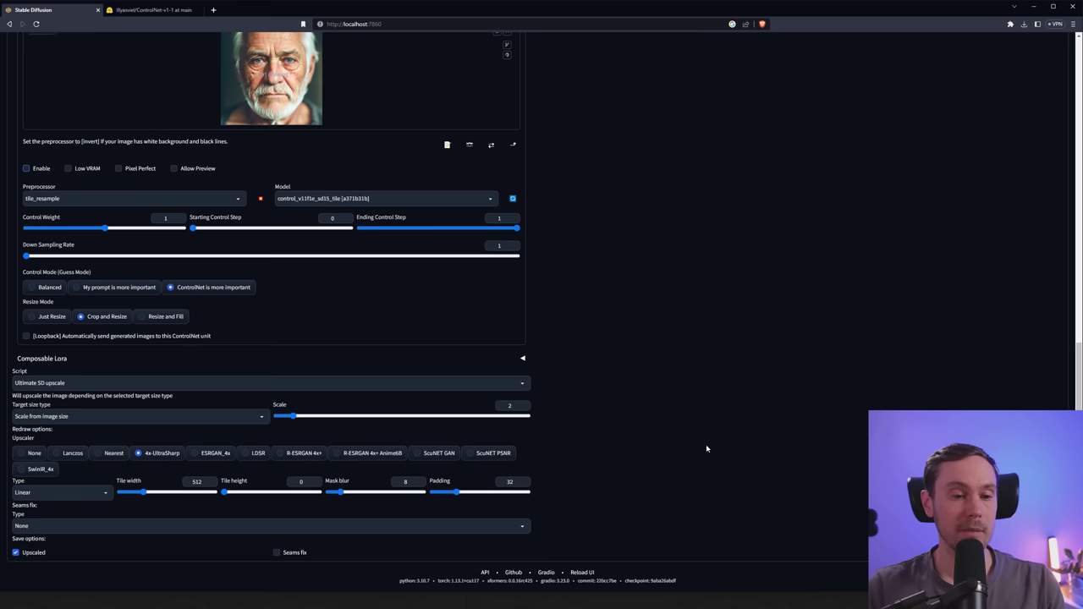
scroll(706, 448, up, 10)
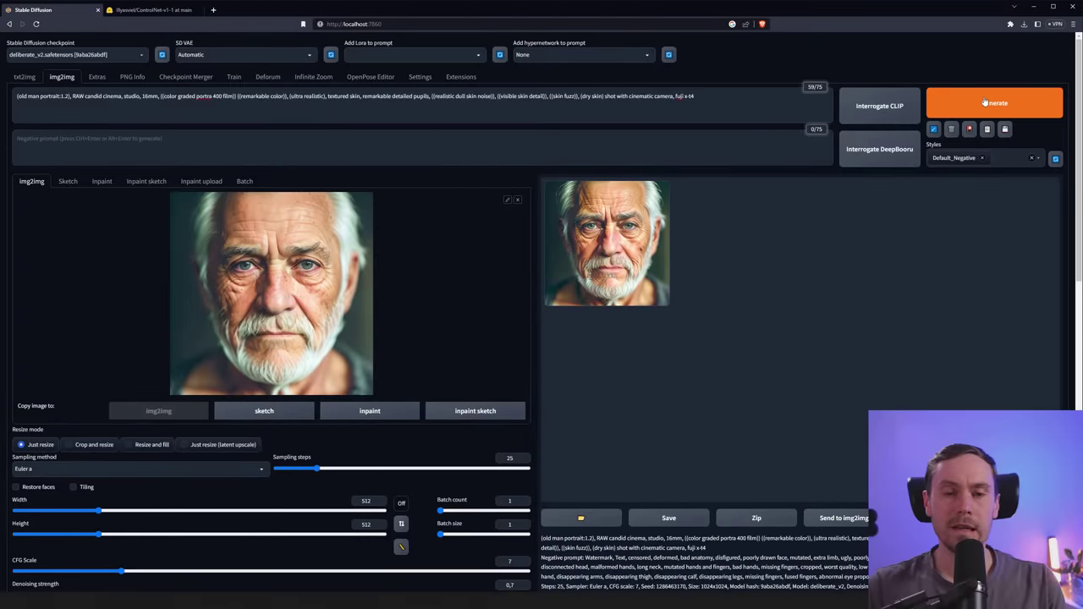
click(983, 102)
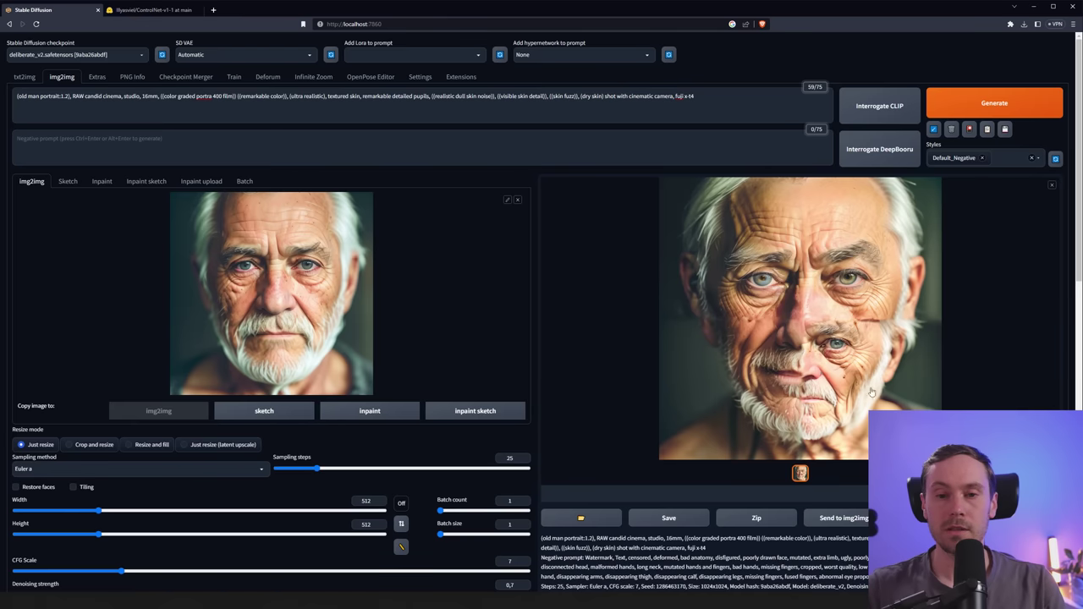
Set Denoising strength to 1 and generate, producing four mismatched tiled faces.
scroll(440, 444, down, 3)
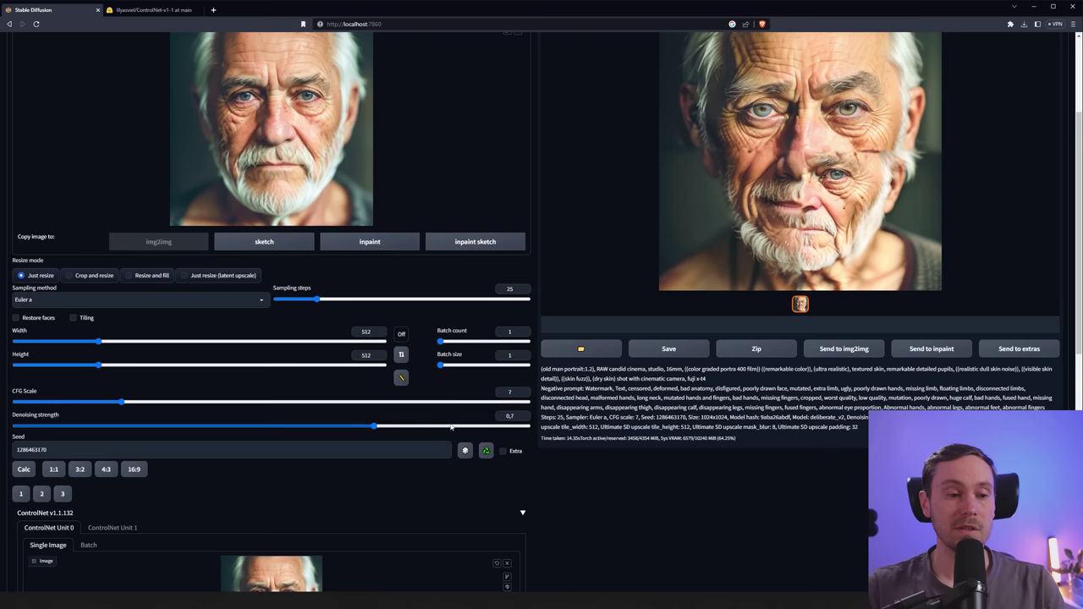
drag(389, 428, 762, 433)
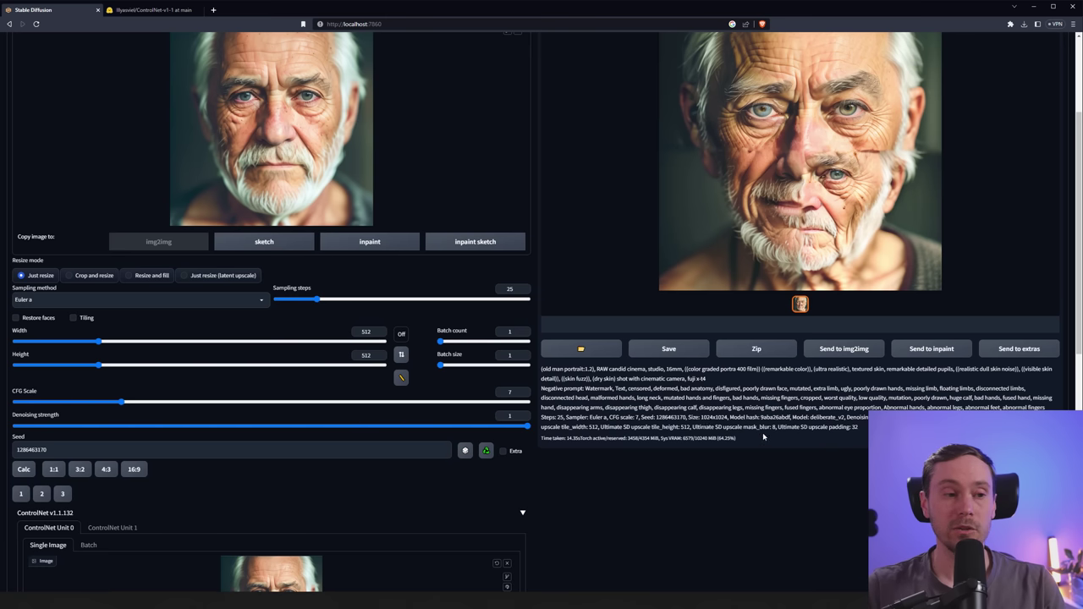
scroll(762, 433, up, 3)
click(966, 105)
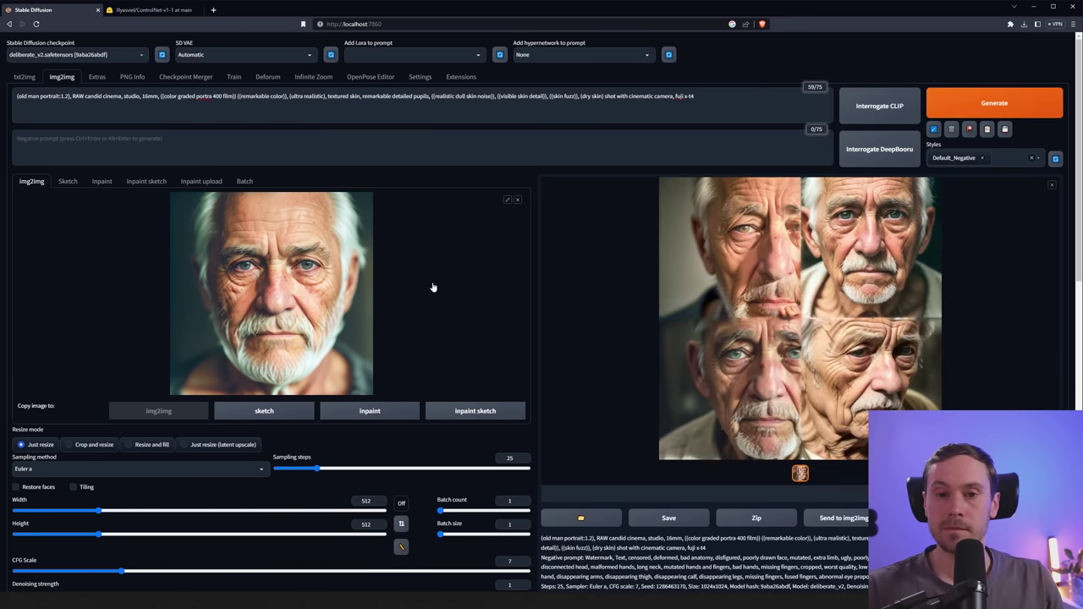
scroll(423, 322, down, 4)
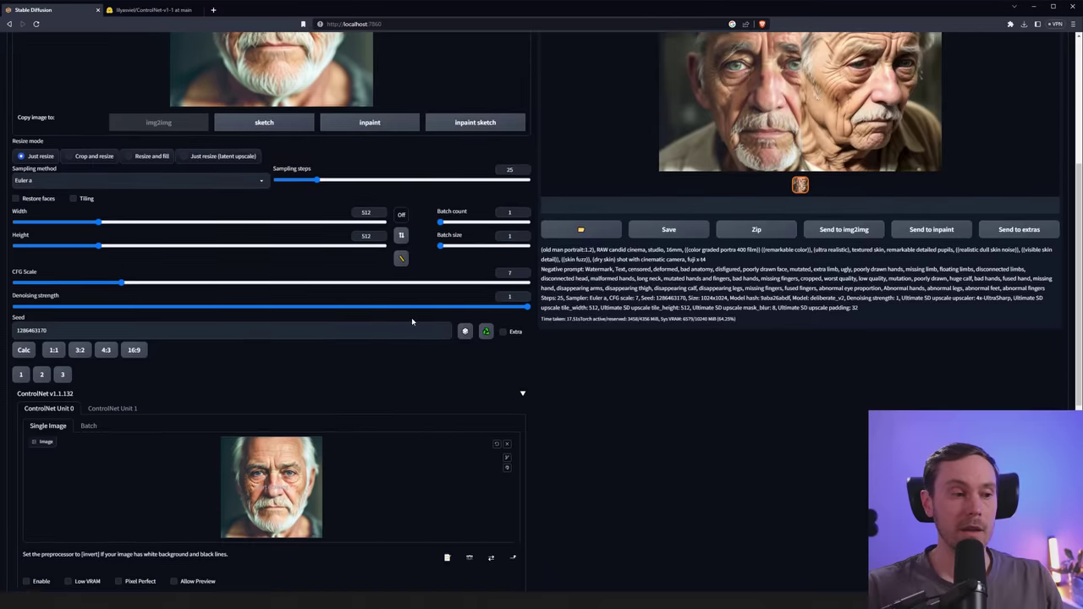
scroll(26, 394, down, 2)
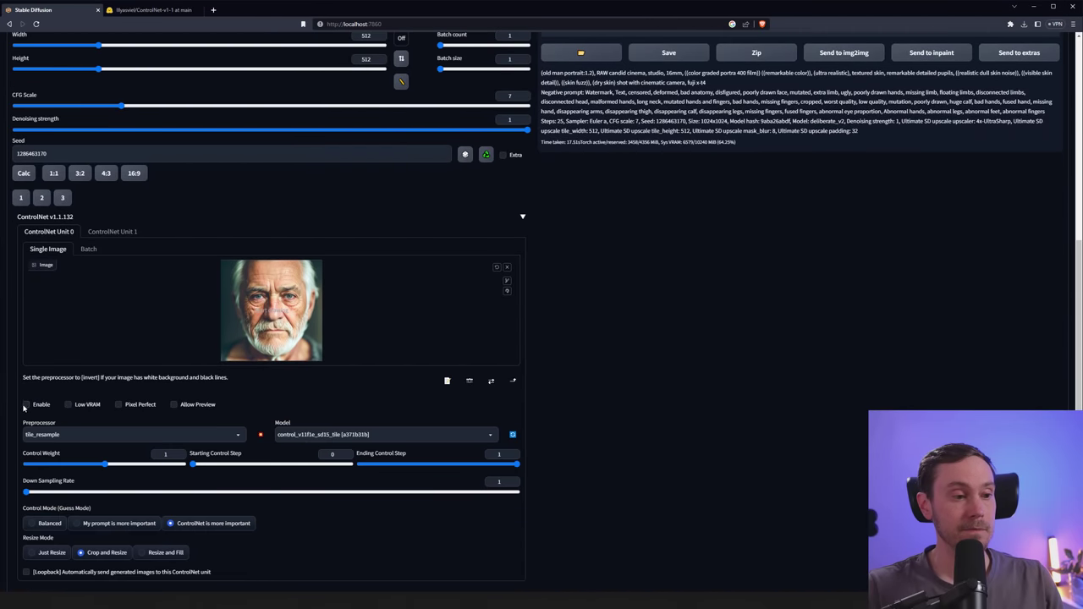
Enable ControlNet Unit 0 tile and regenerate the denoising-1 upscale as one coherent face.
click(27, 404)
scroll(115, 405, up, 7)
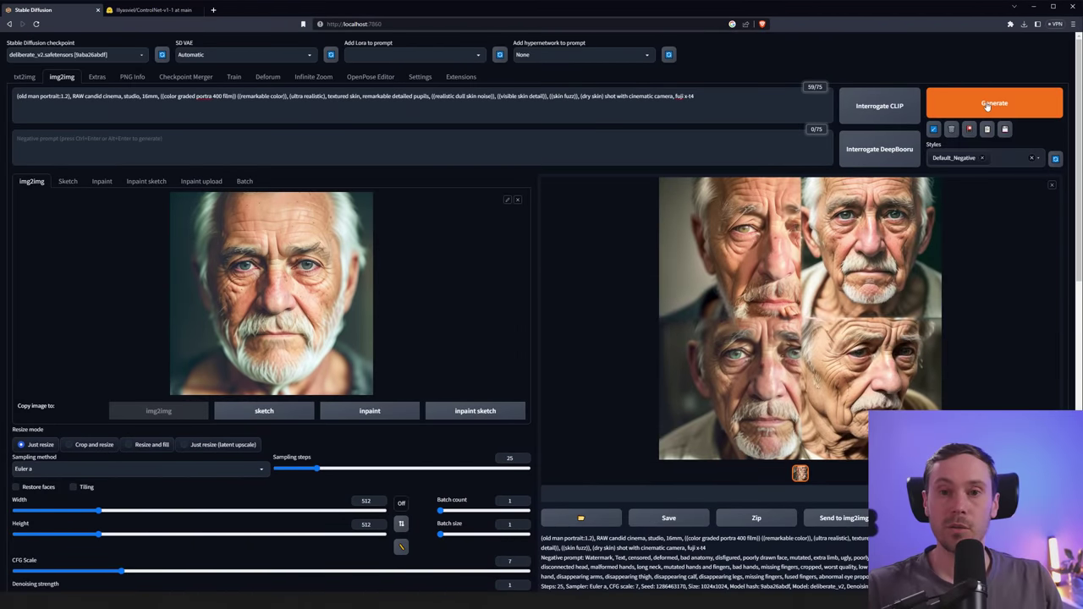
click(986, 105)
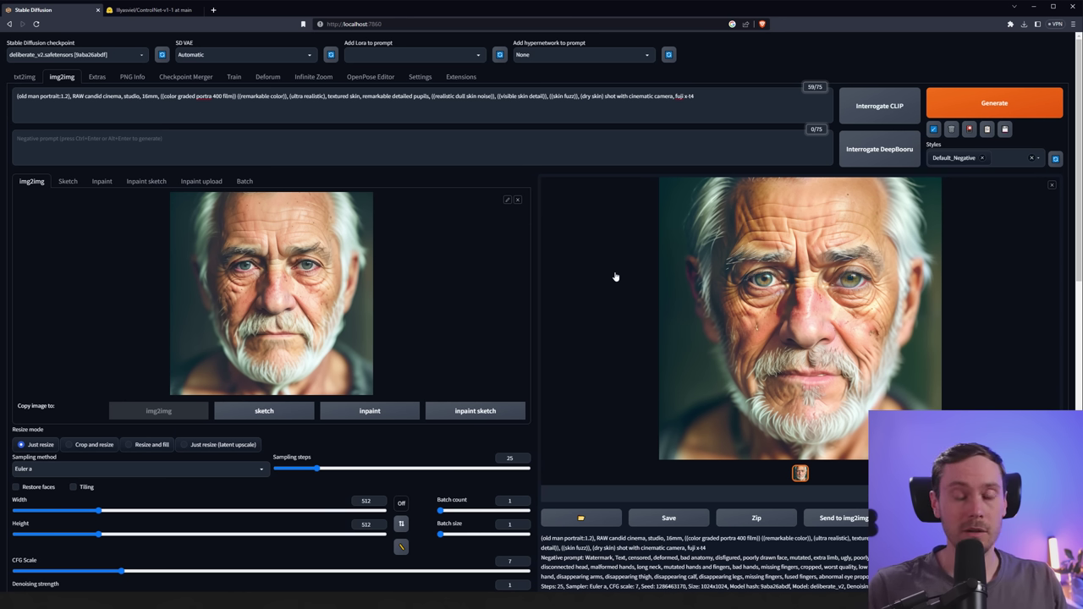
scroll(615, 277, down, 1)
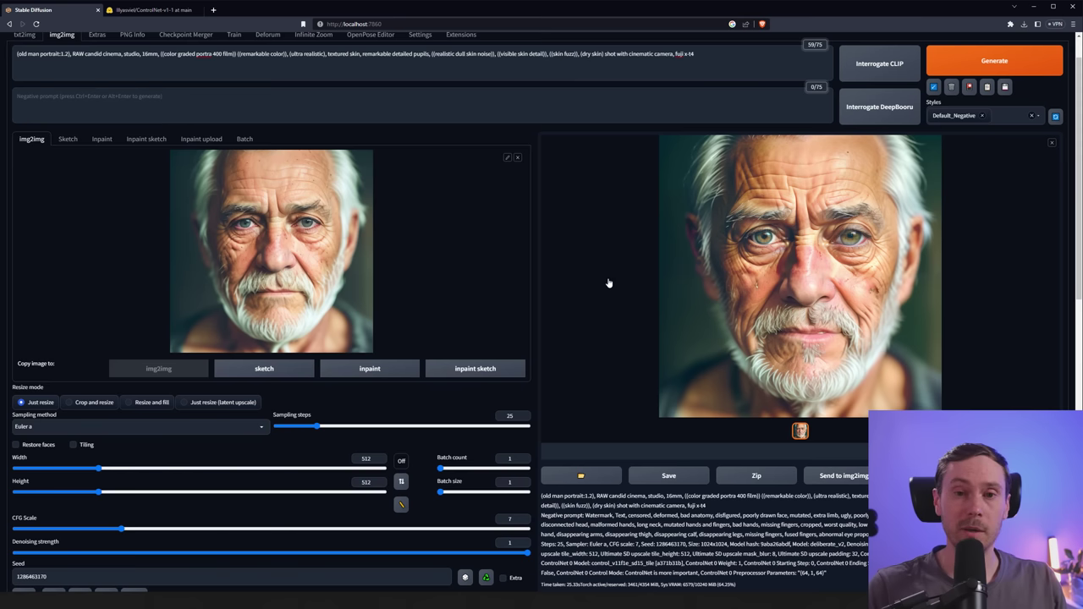
scroll(609, 283, up, 1)
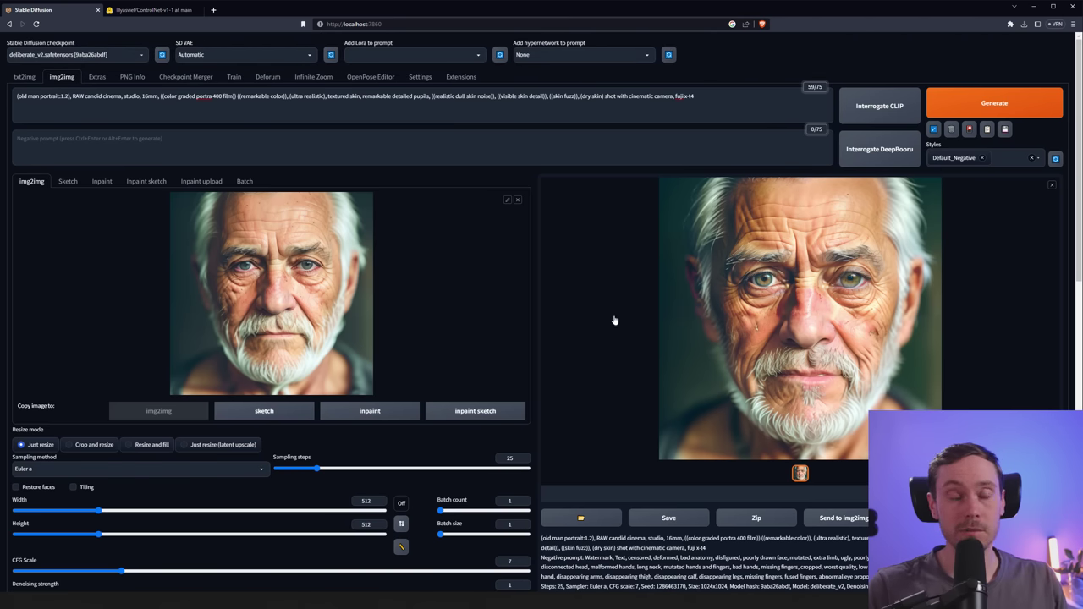
Lower the denoising strength to 0.15 and set the Ultimate SD upscale scale to exactly 4.
scroll(289, 434, down, 4)
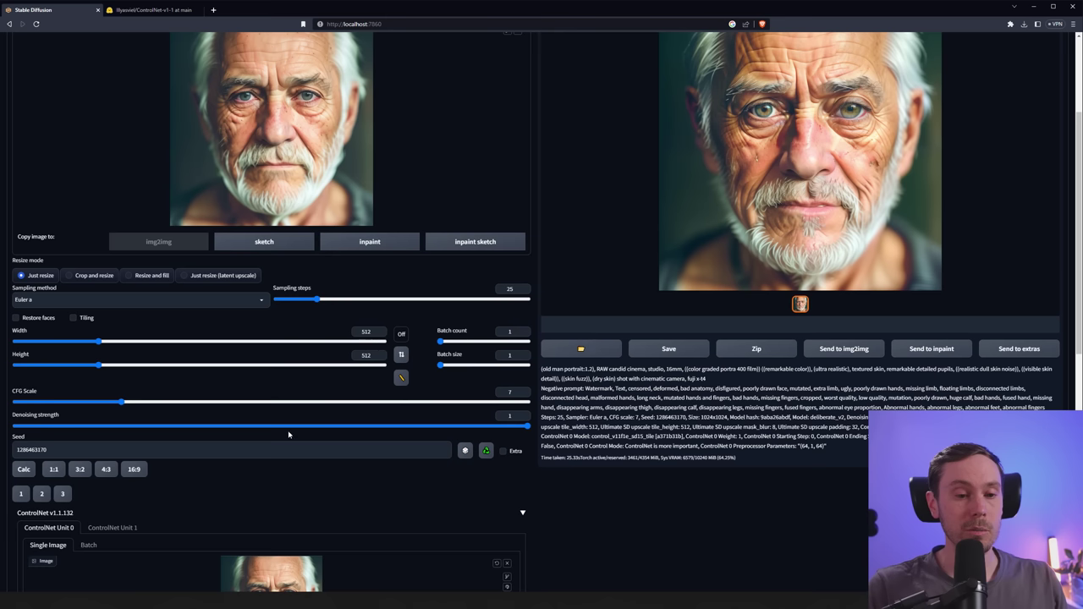
click(93, 426)
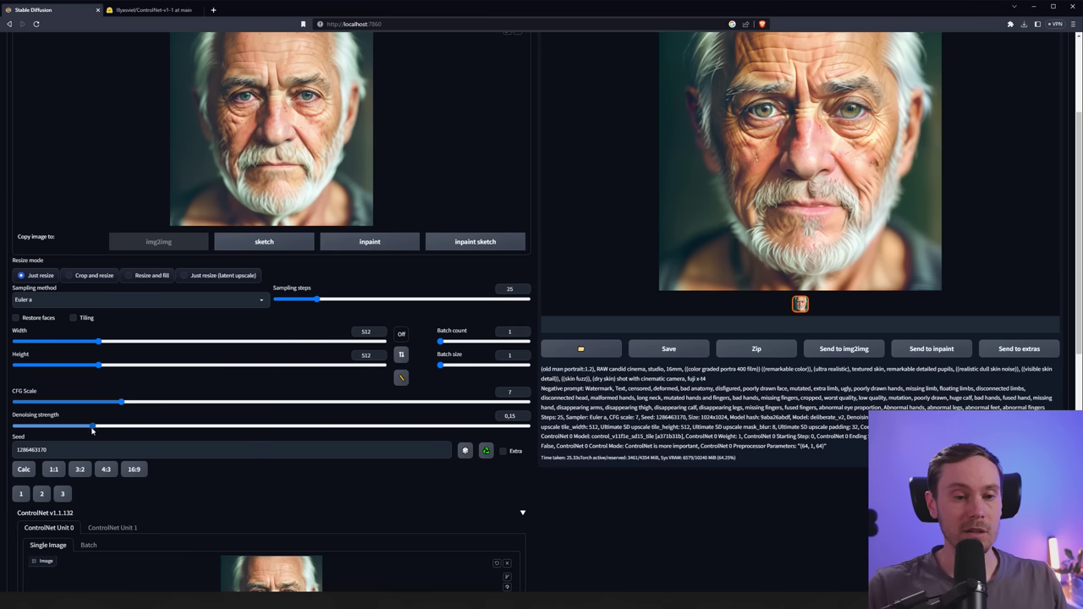
scroll(550, 449, down, 12)
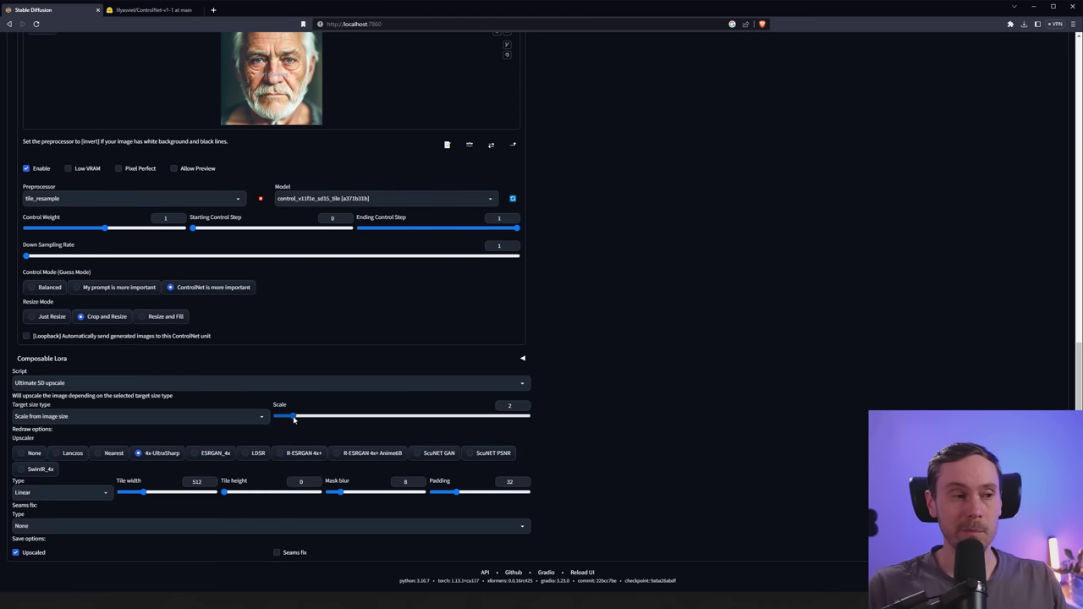
drag(293, 416, 327, 417)
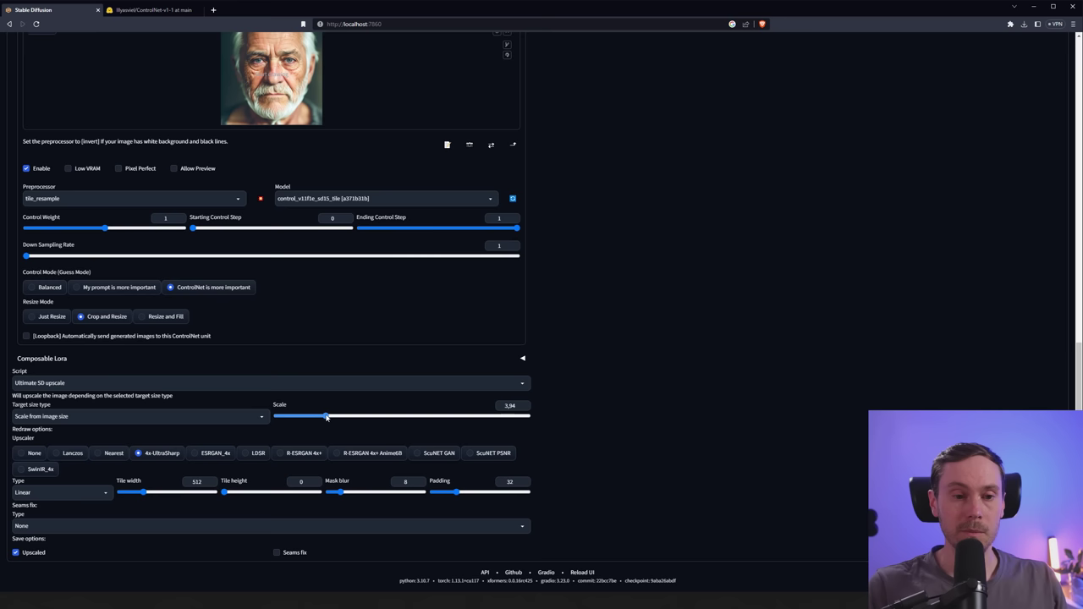
double_click(510, 405)
text(4)
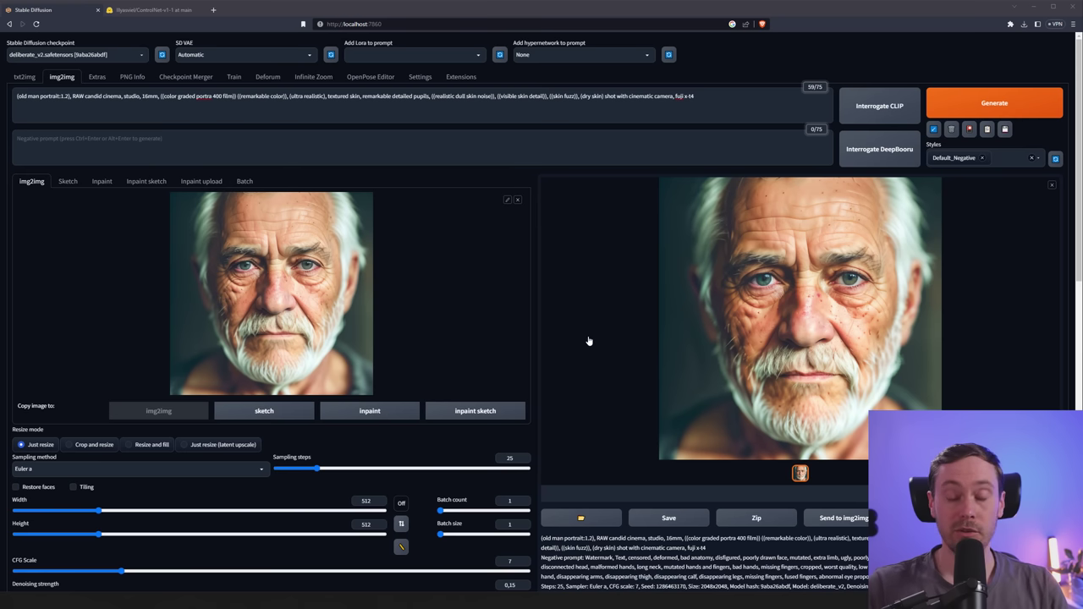
Raise the Ultimate SD upscale scale further and generate the 8192 upscale.
scroll(580, 400, down, 3)
scroll(580, 401, down, 6)
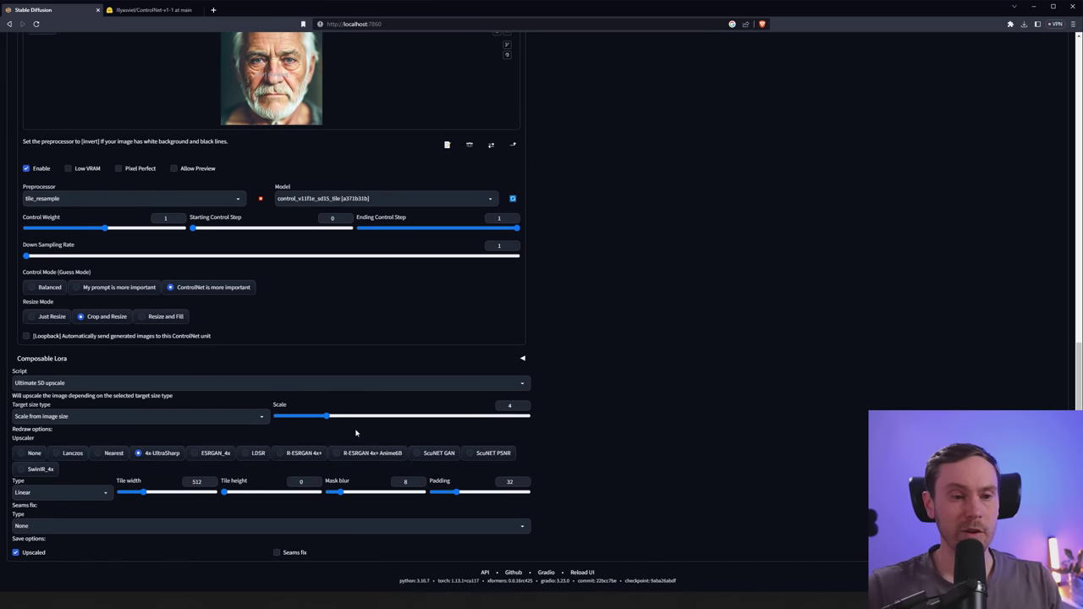
drag(327, 415, 528, 416)
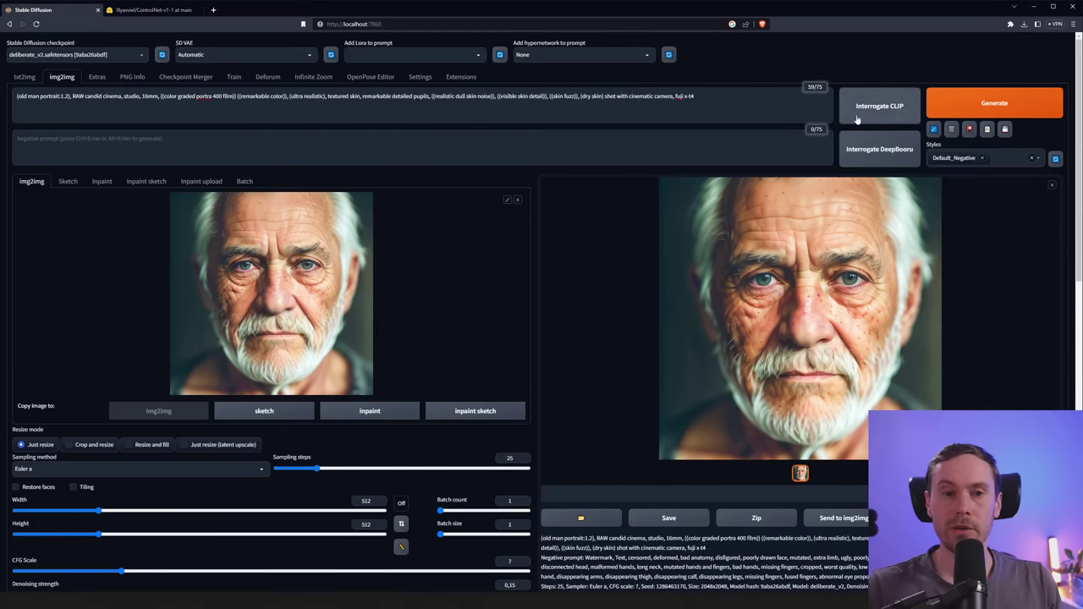
click(998, 104)
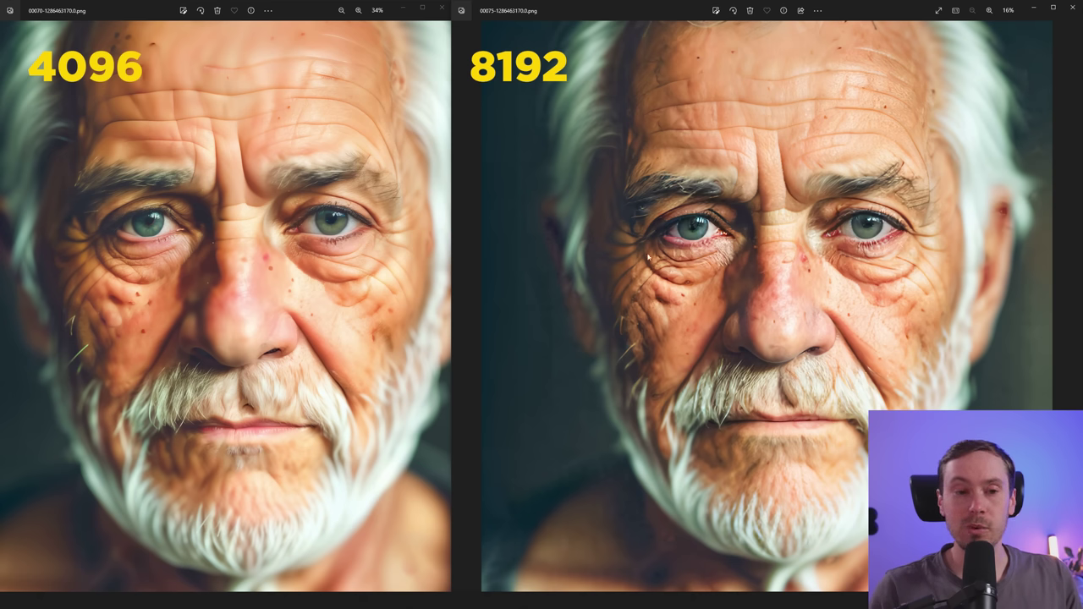
scroll(551, 391, up, 6)
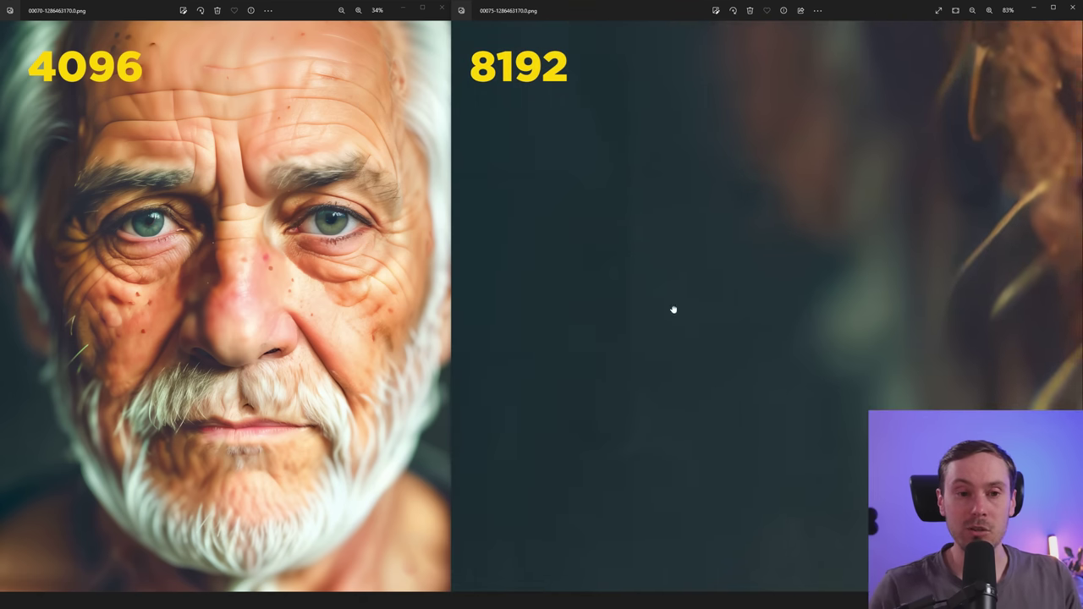
drag(914, 178, 960, 335)
scroll(907, 336, down, 6)
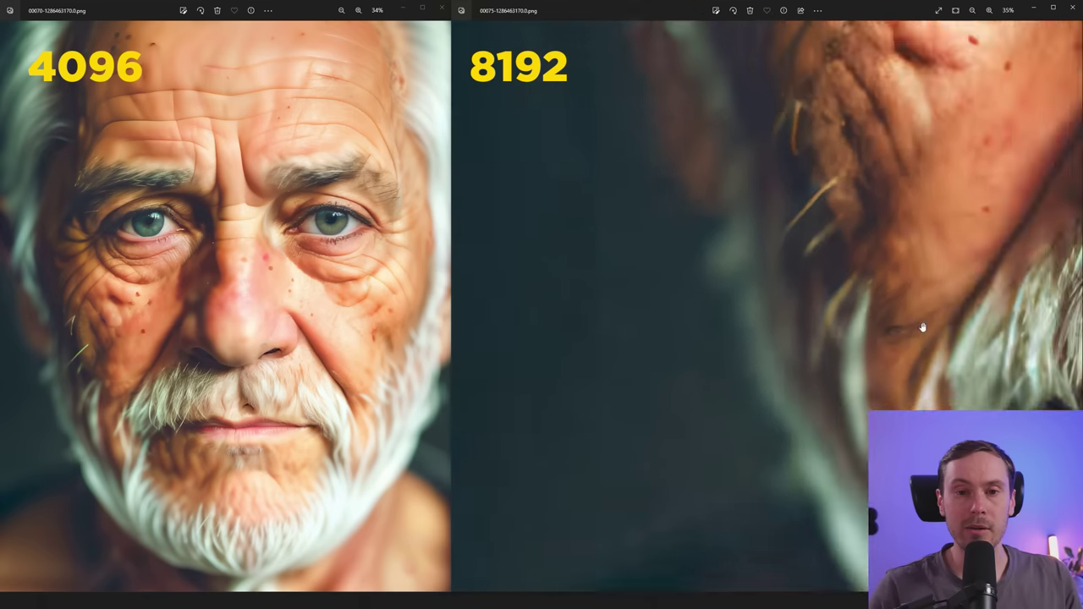
scroll(904, 244, up, 5)
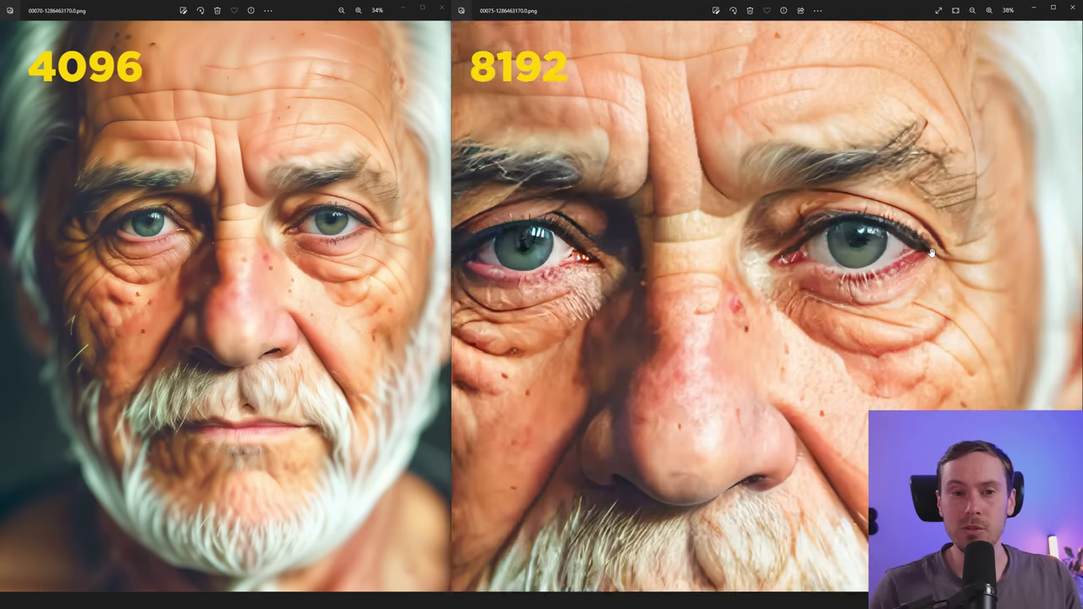
scroll(905, 266, up, 5)
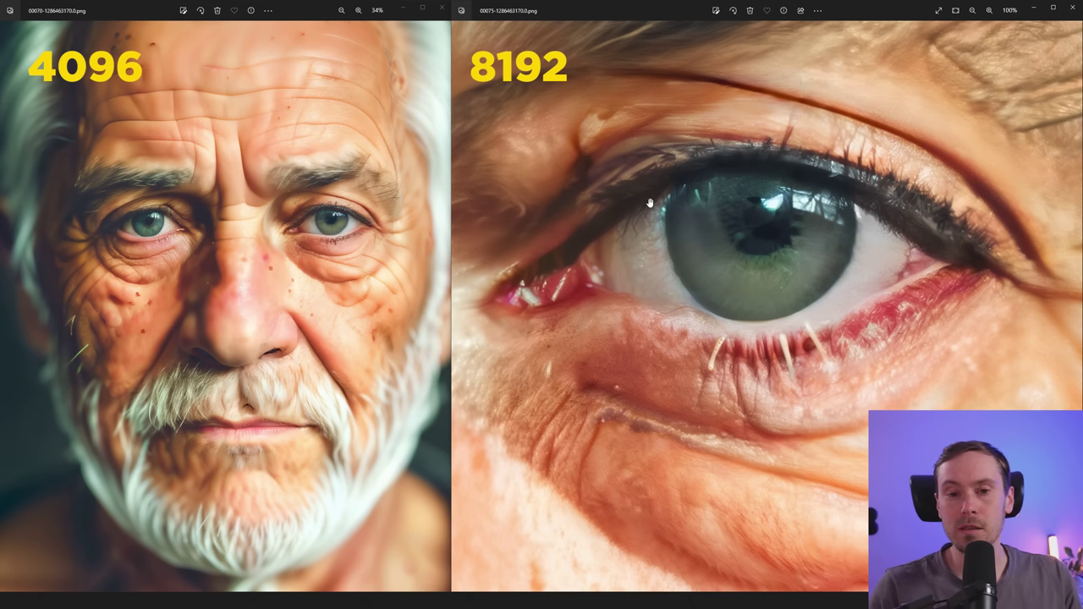
scroll(401, 201, up, 5)
scroll(330, 208, down, 1)
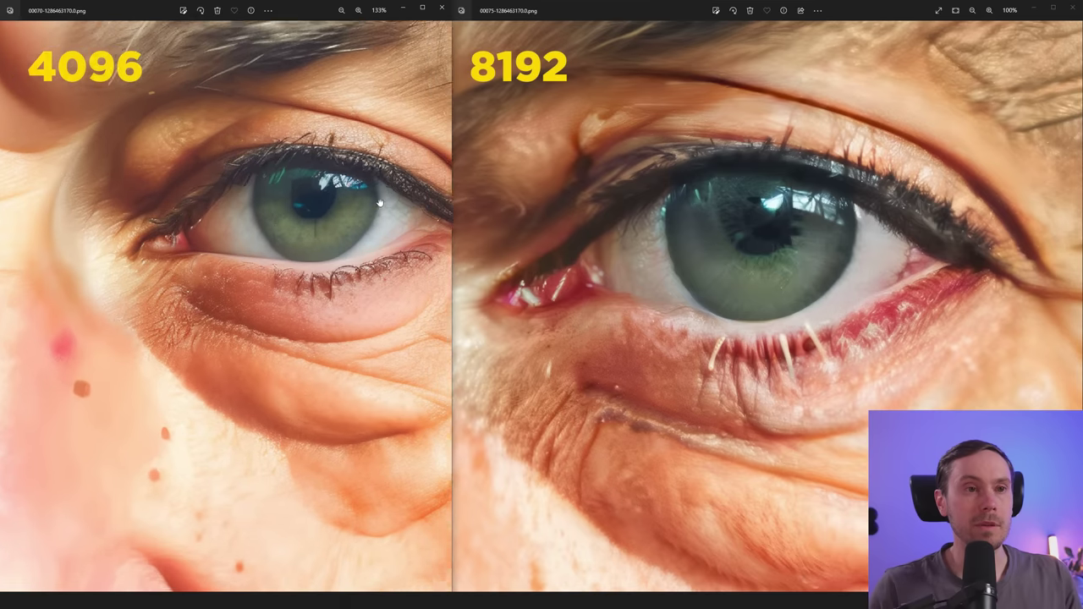
scroll(330, 208, down, 1)
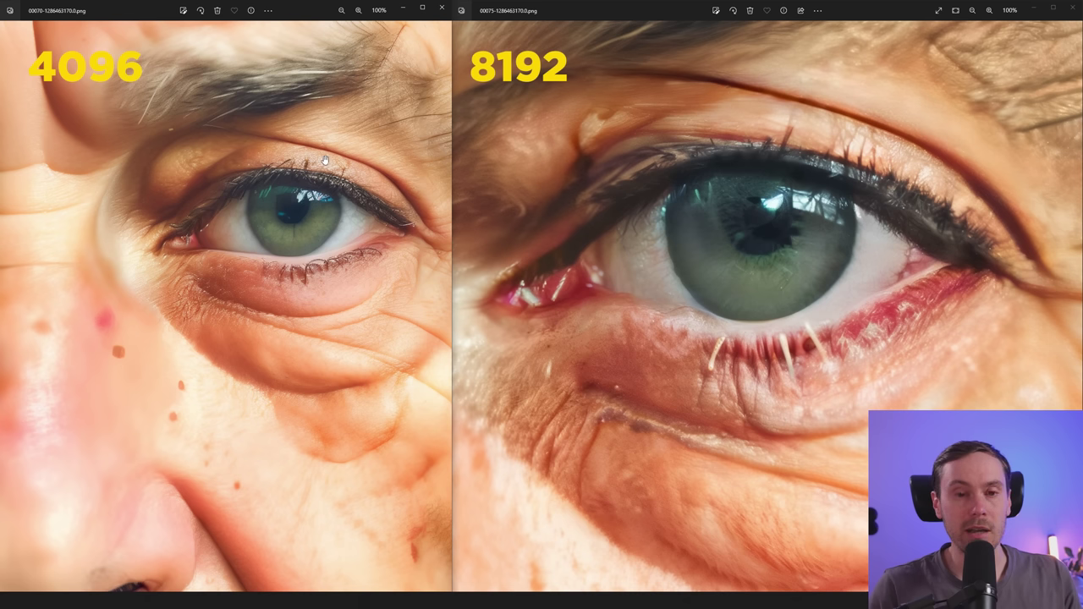
click(711, 205)
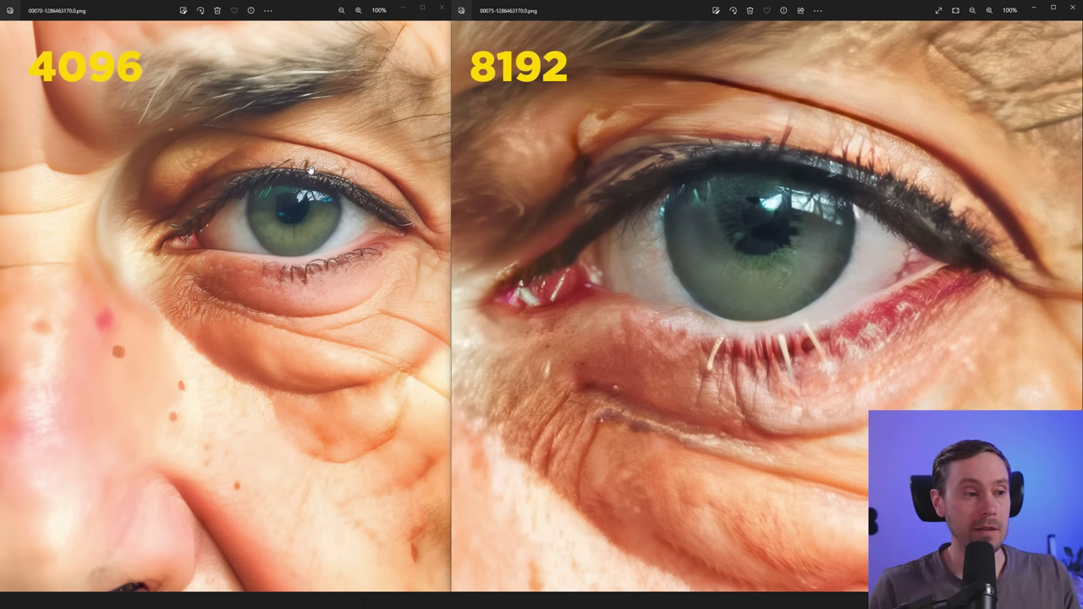
scroll(317, 203, down, 5)
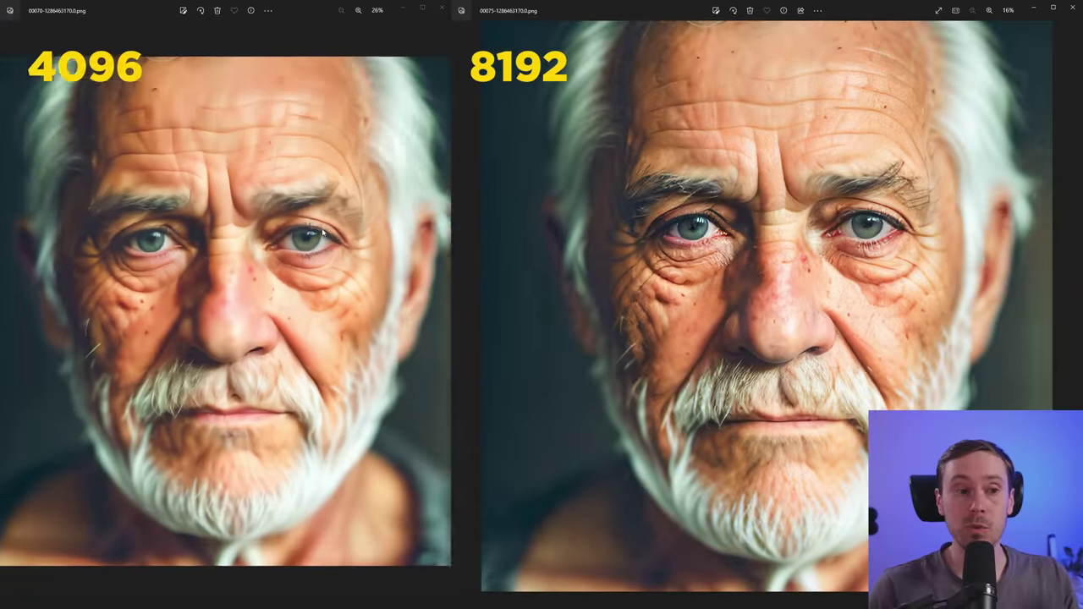